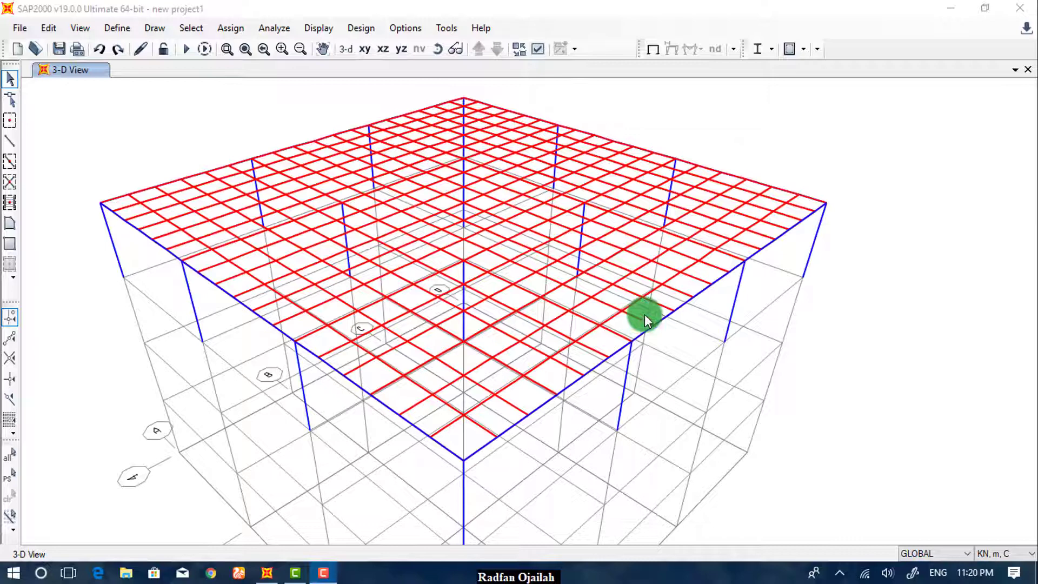
Step: Zoom out and window-select every joint, frame and slab area of the floor
scroll(753, 239, down, 3)
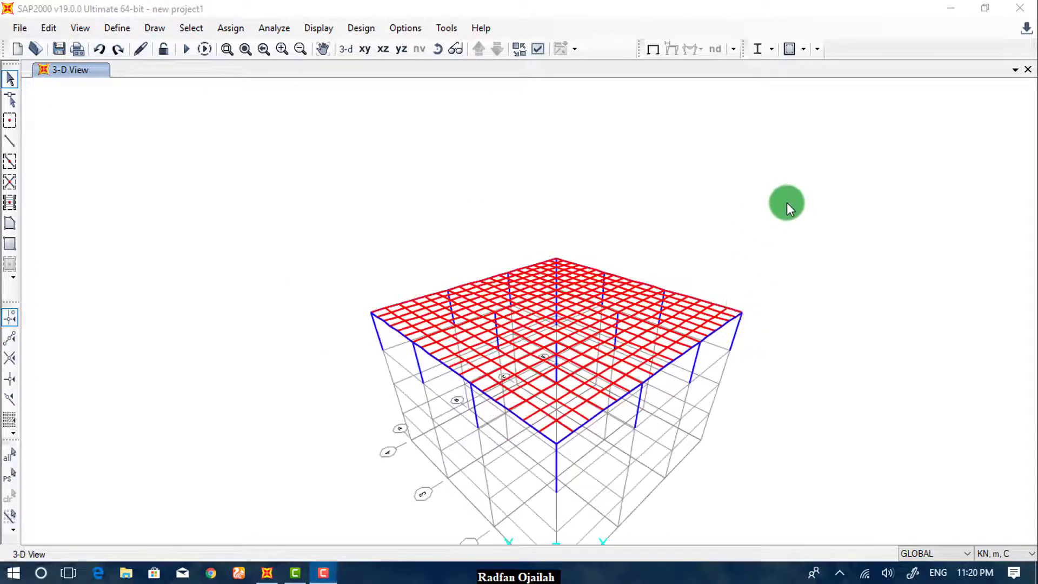
drag(787, 199, 343, 490)
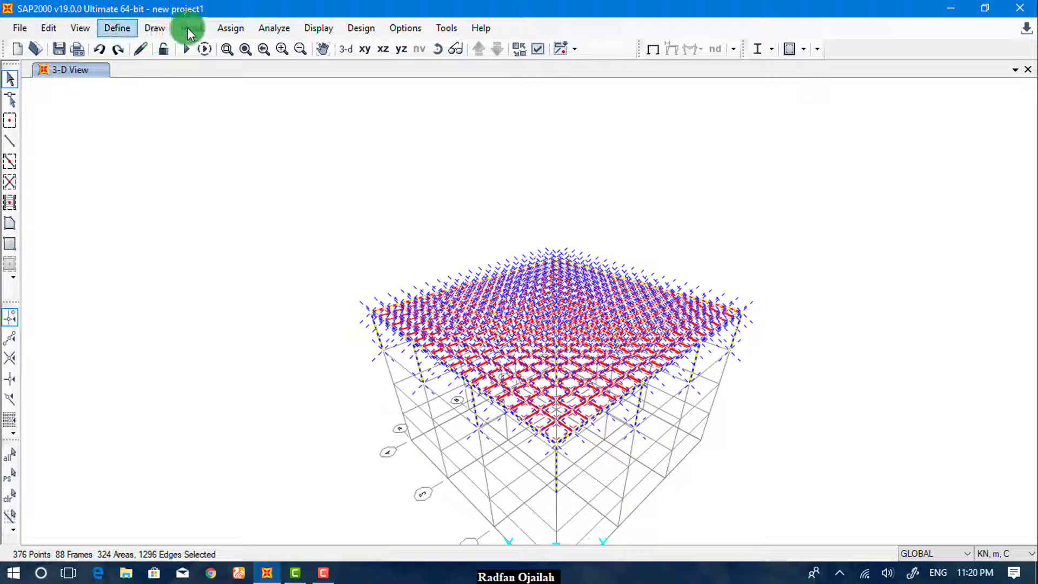
Step: Assign a 5 kN/m² DEAD uniform shell load to all selected slab areas
click(231, 28)
mouse_move(350, 250)
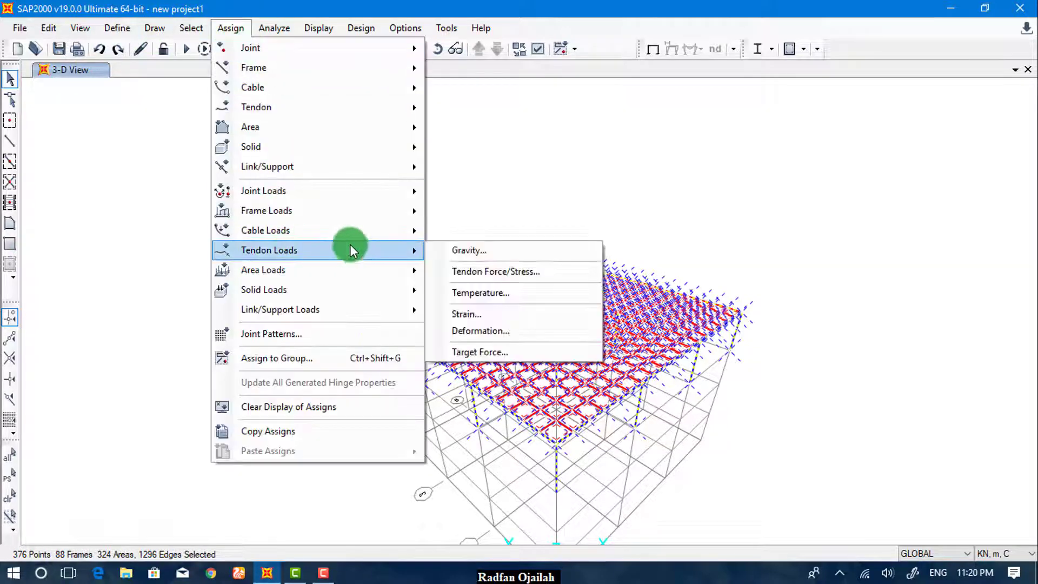
mouse_move(345, 270)
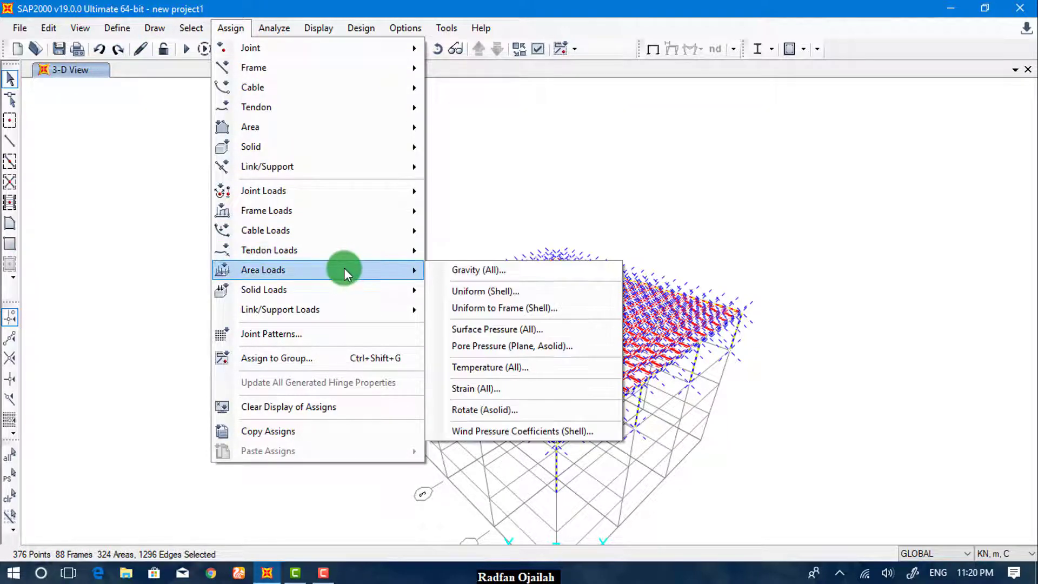
click(454, 292)
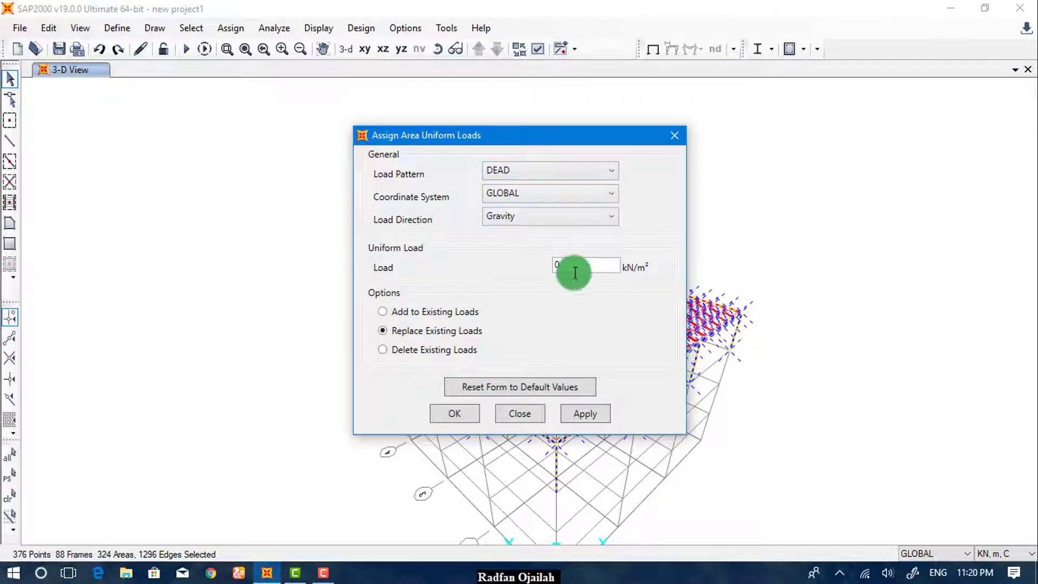
double_click(574, 269)
text(5)
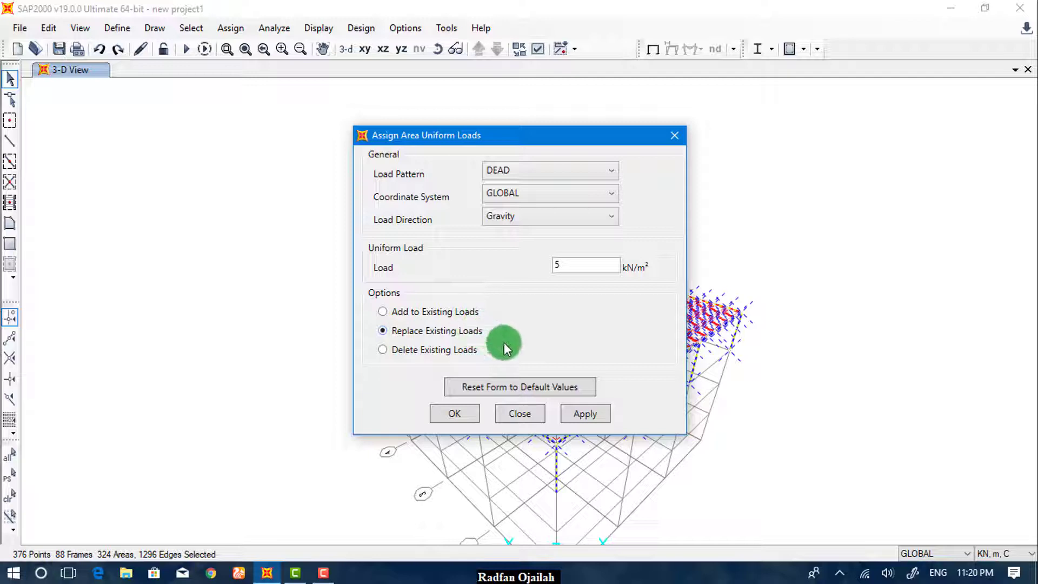
click(579, 413)
drag(523, 139, 297, 125)
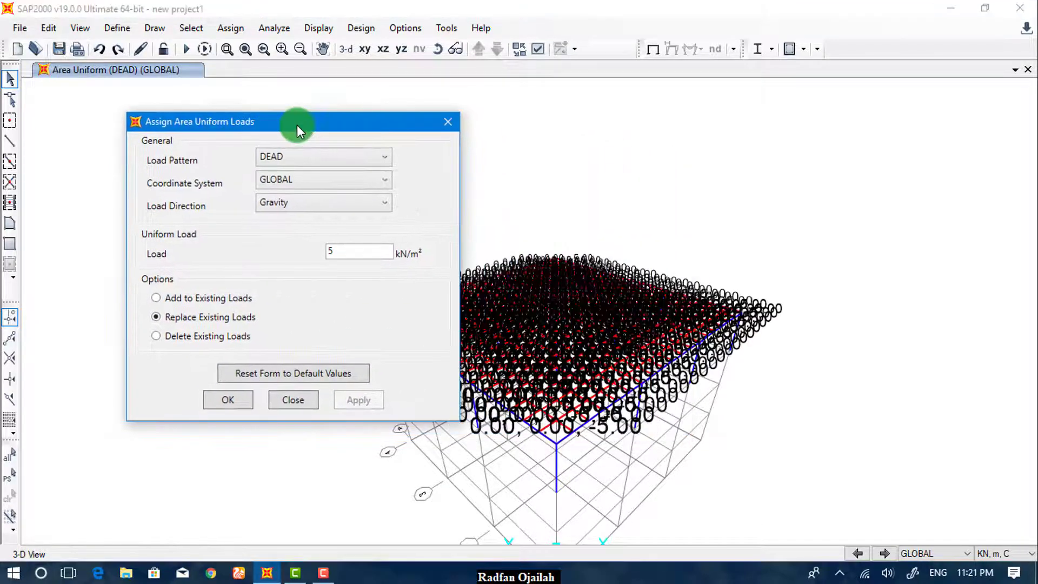
Step: Close the load dialog, shrink objects and zoom in to check the -5.00 slab load labels
click(225, 399)
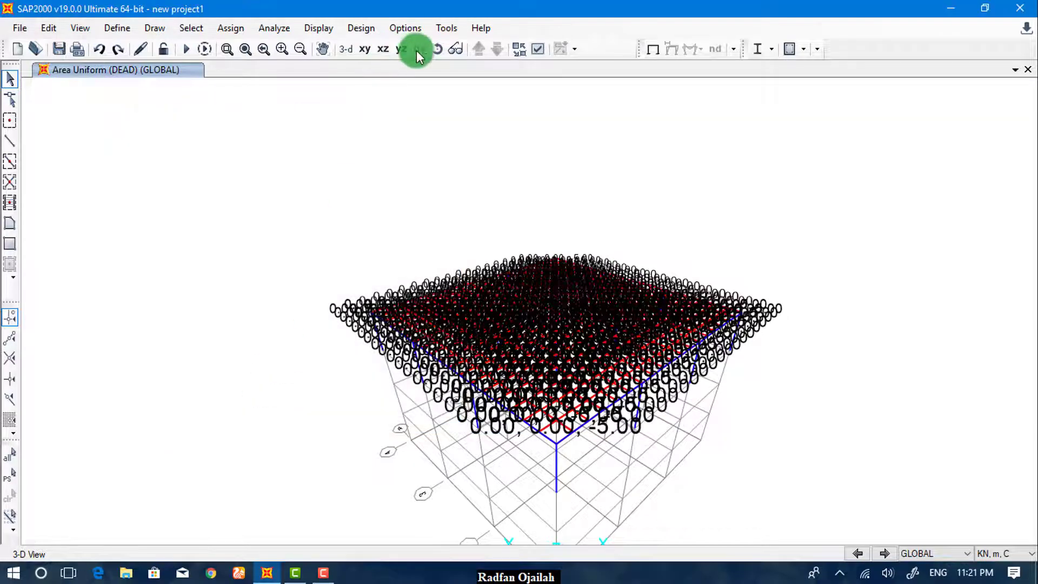
click(521, 49)
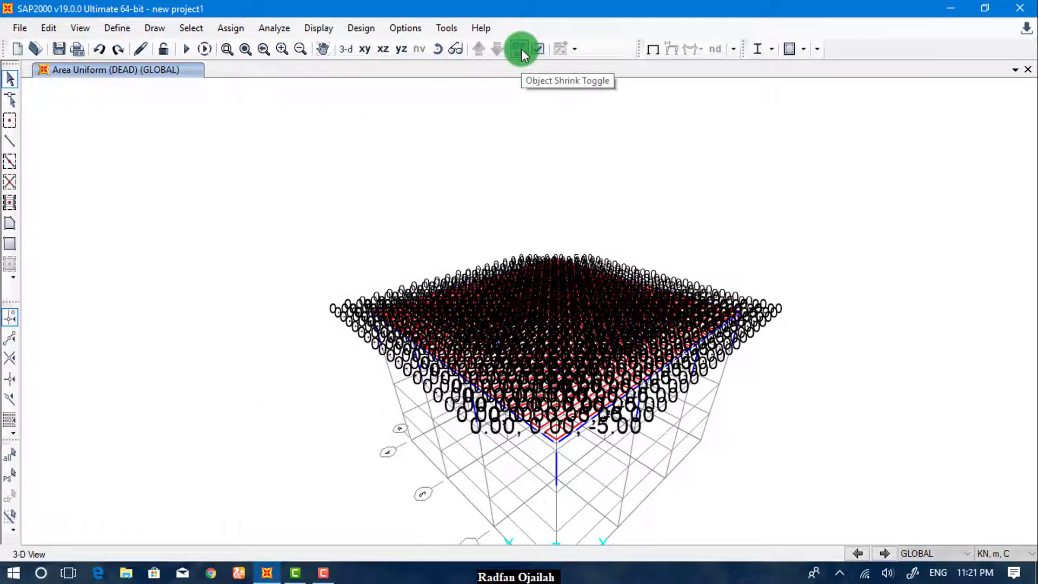
scroll(547, 413, up, 5)
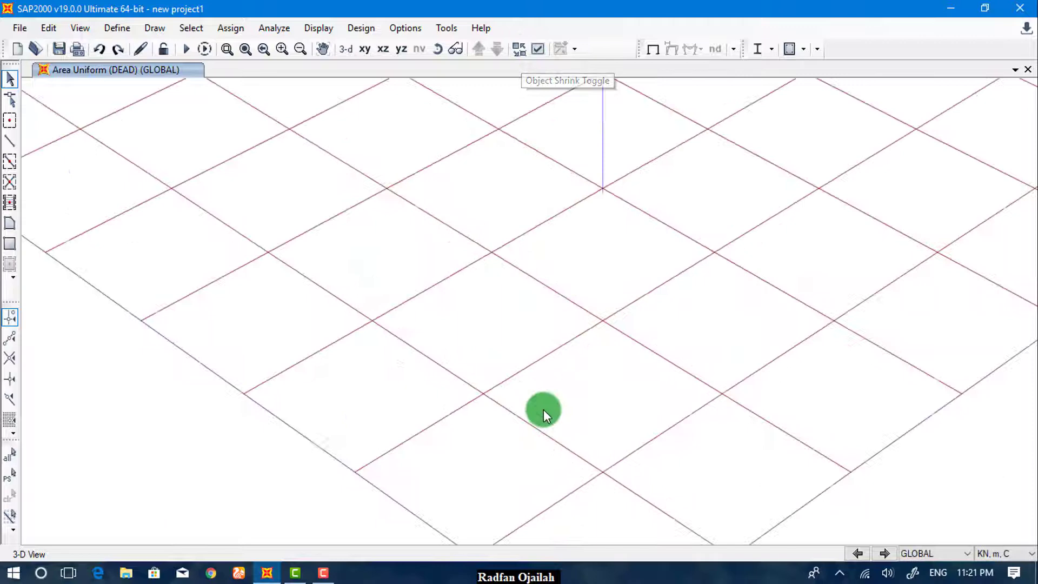
scroll(508, 371, down, 5)
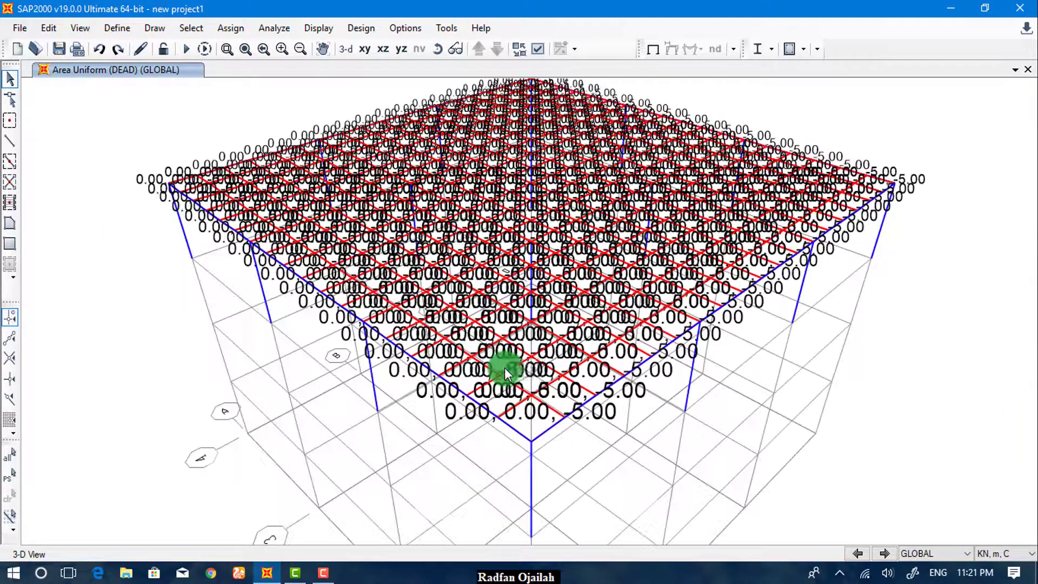
scroll(506, 366, up, 4)
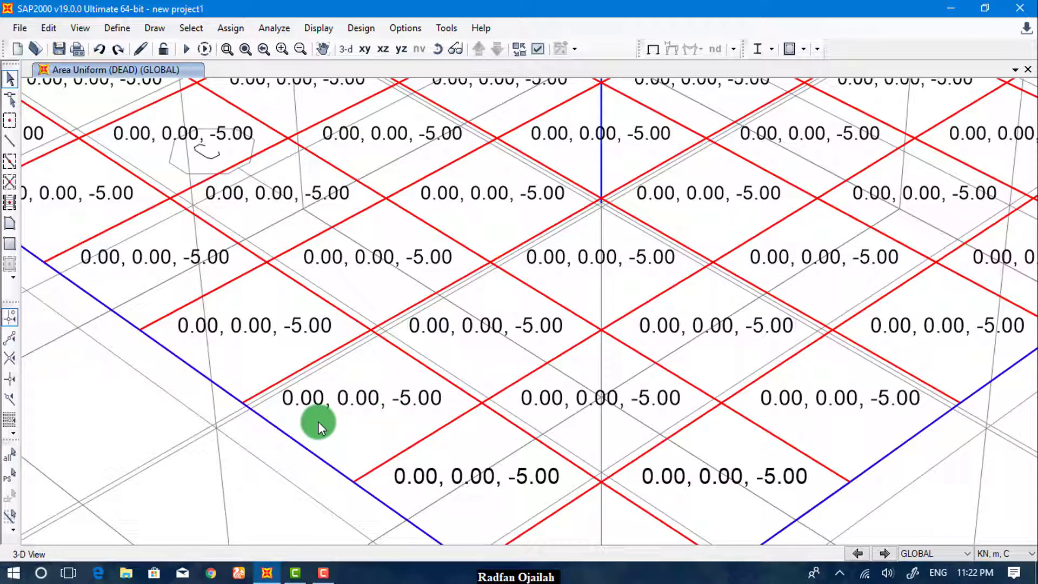
Step: Zoom back out and window-select the entire floor model again
click(236, 28)
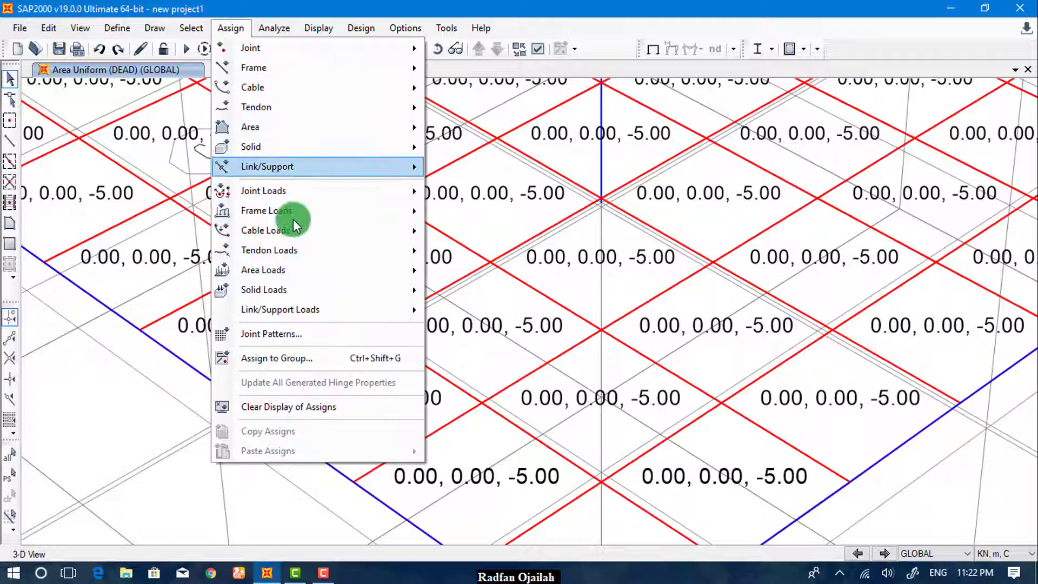
click(537, 364)
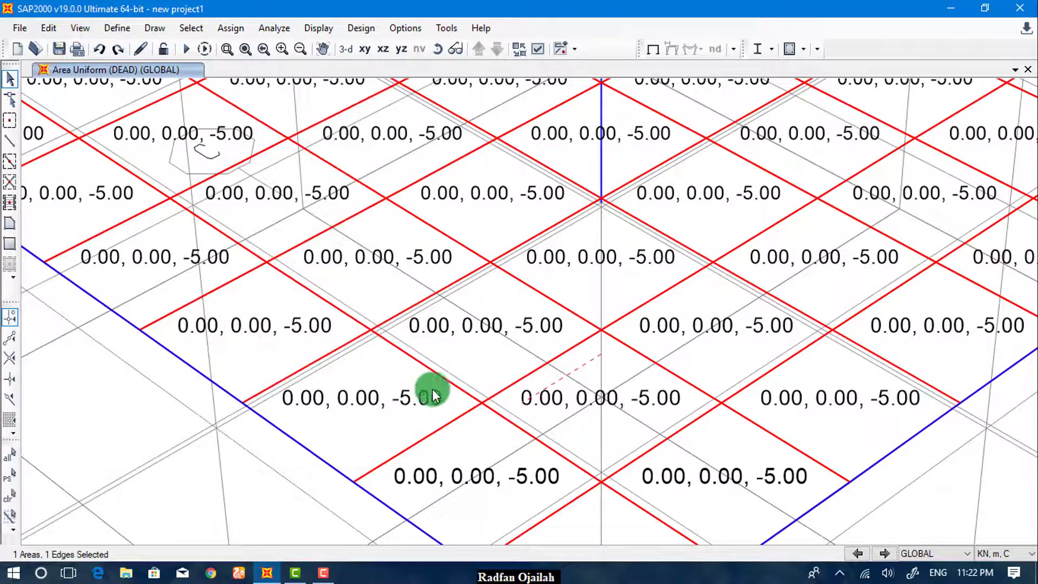
scroll(416, 381, down, 5)
click(465, 405)
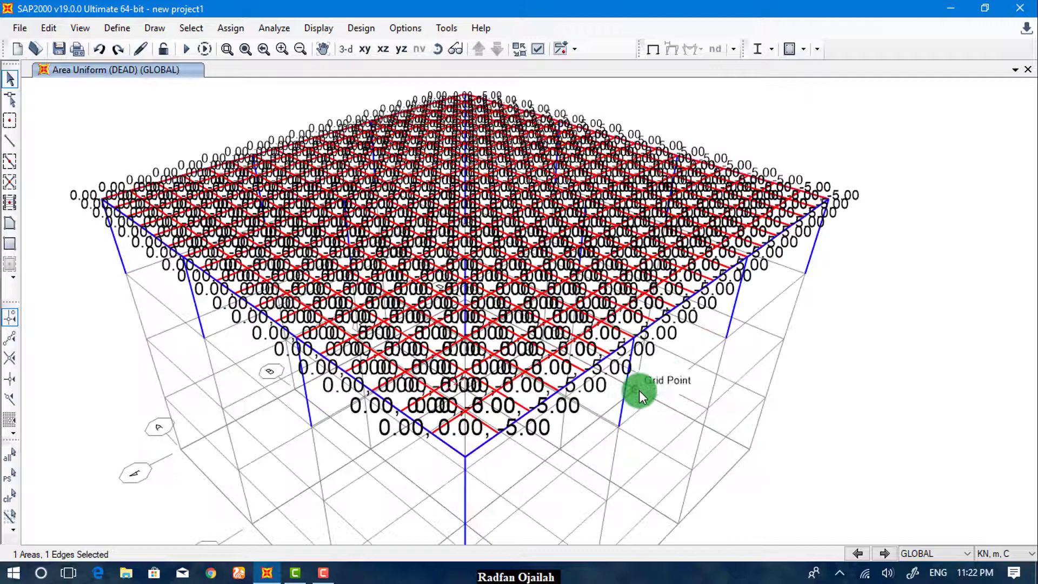
drag(953, 92, 62, 458)
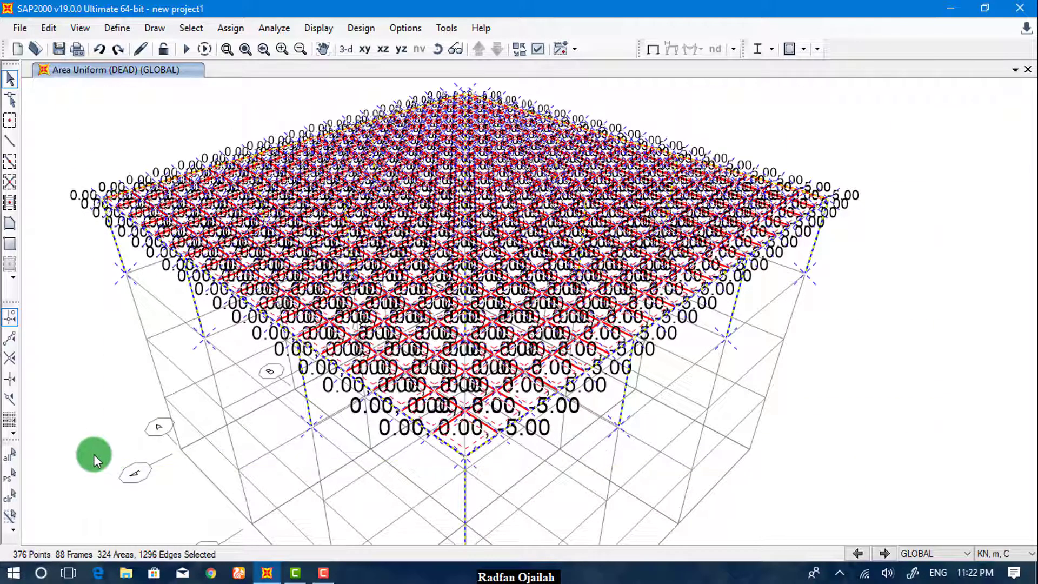
Step: Reselect everything and assign a 3 kN/m² Live uniform shell load to the slabs
key(Escape)
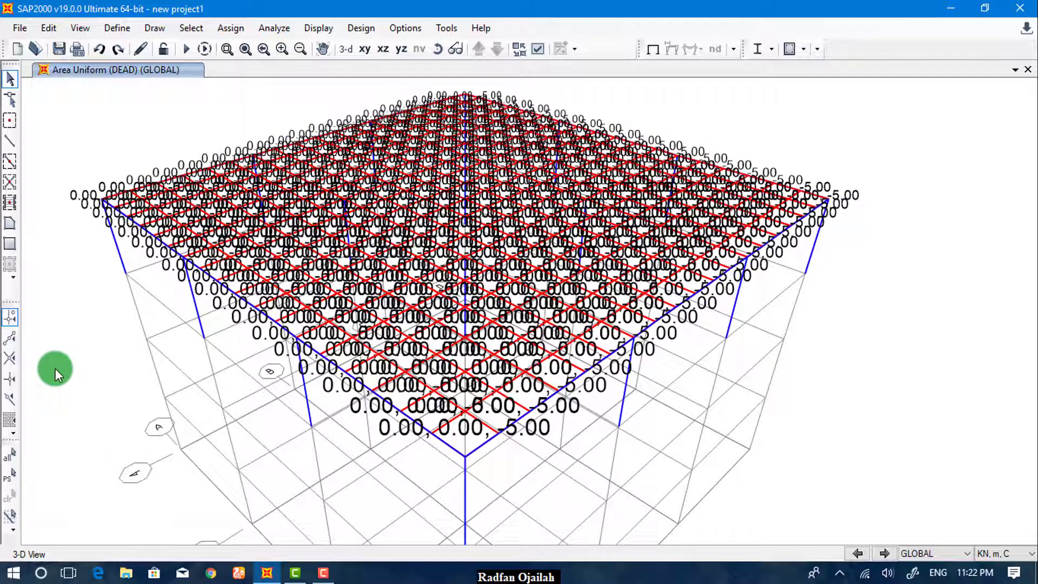
key(ctrl+q)
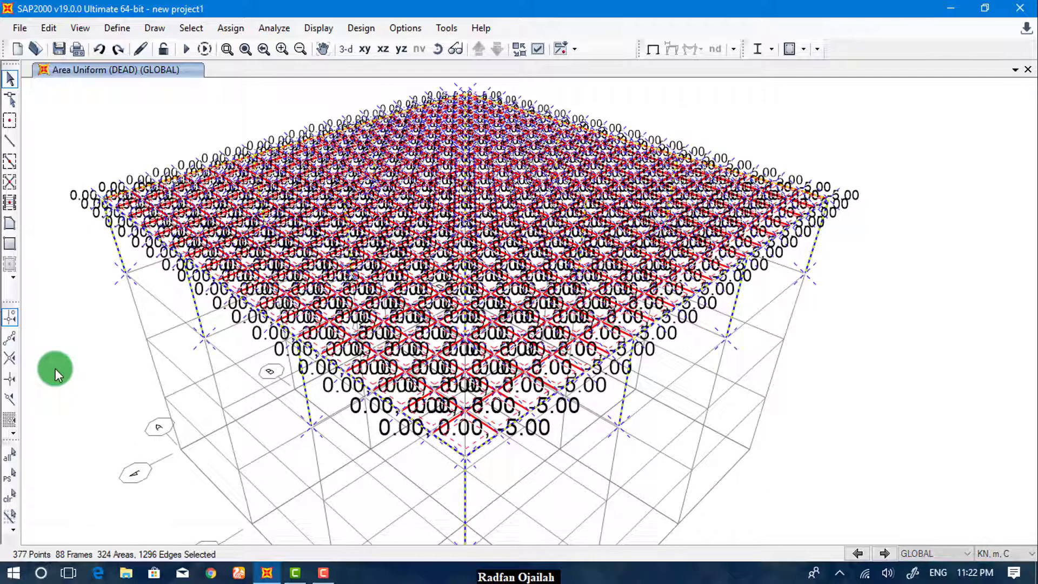
click(141, 29)
click(230, 30)
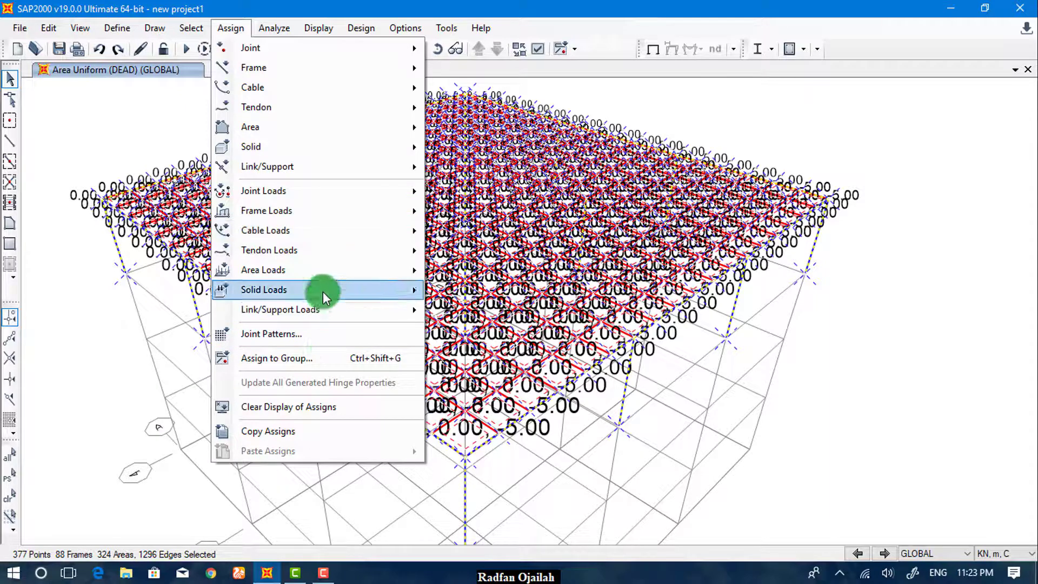
mouse_move(321, 274)
click(491, 291)
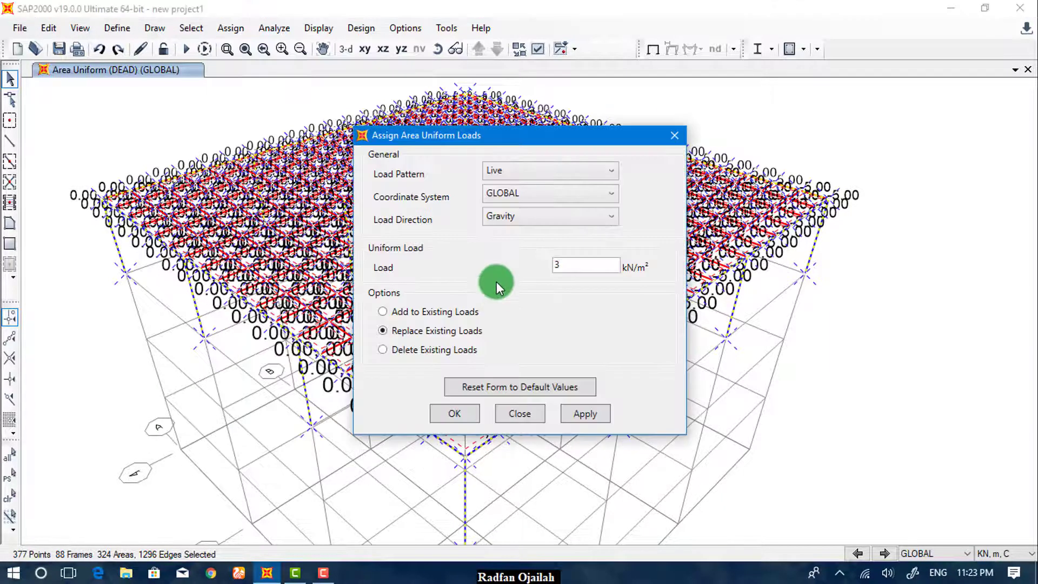
double_click(577, 265)
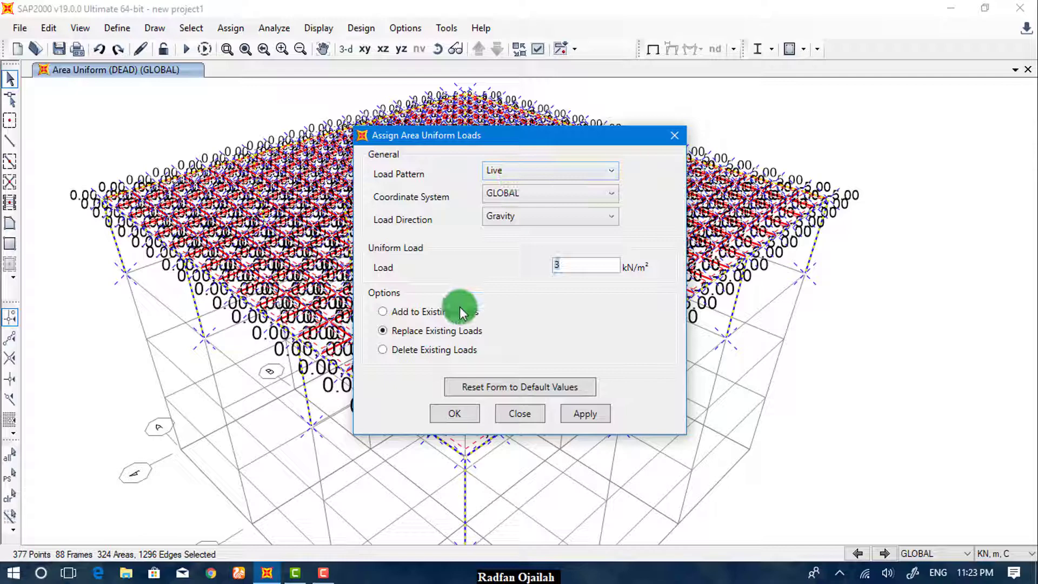
text(3)
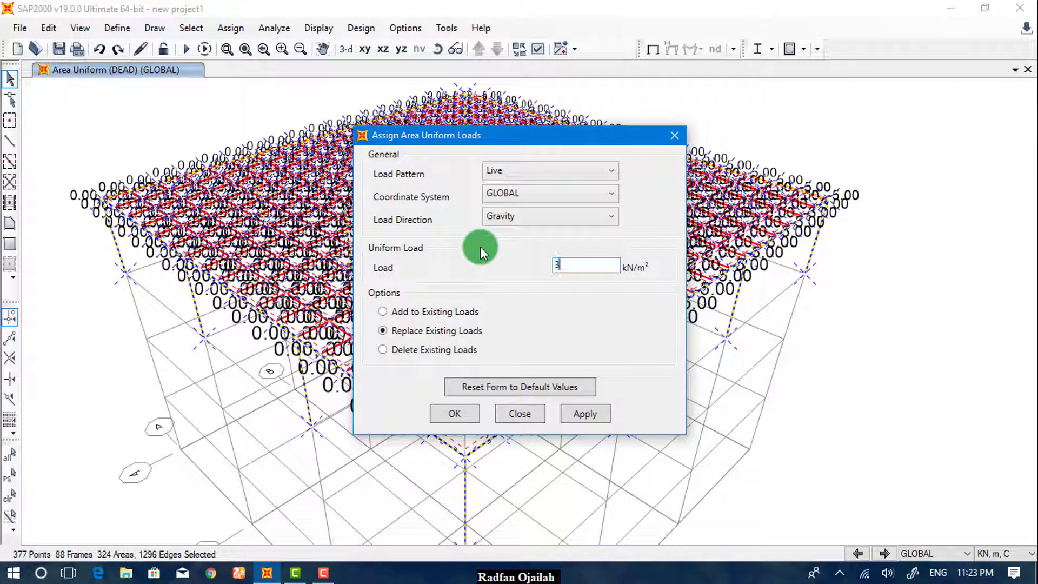
click(586, 413)
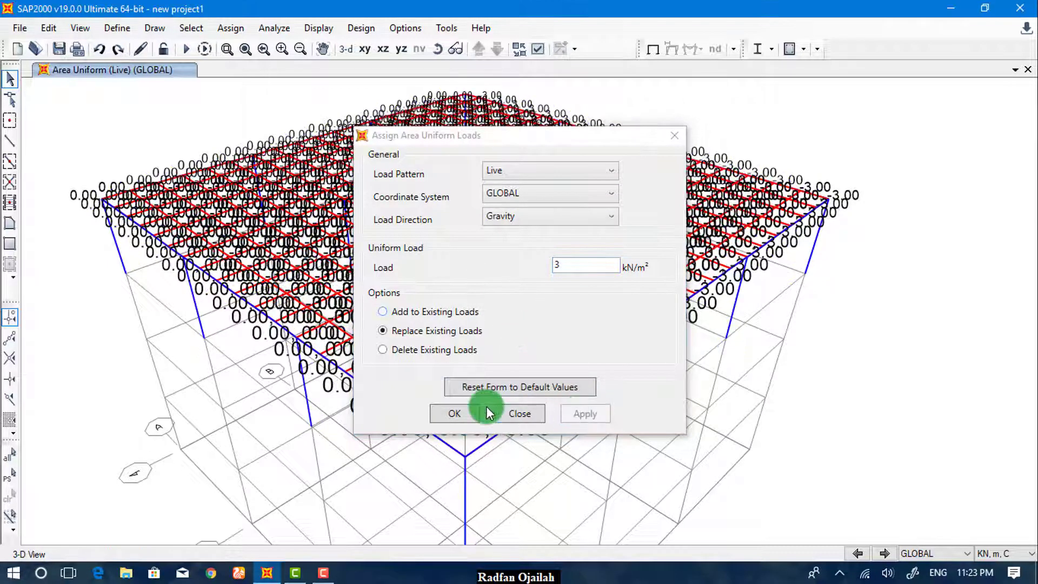
click(472, 408)
Step: Display the DEAD uniform load values assigned to the slab areas
scroll(450, 431, up, 3)
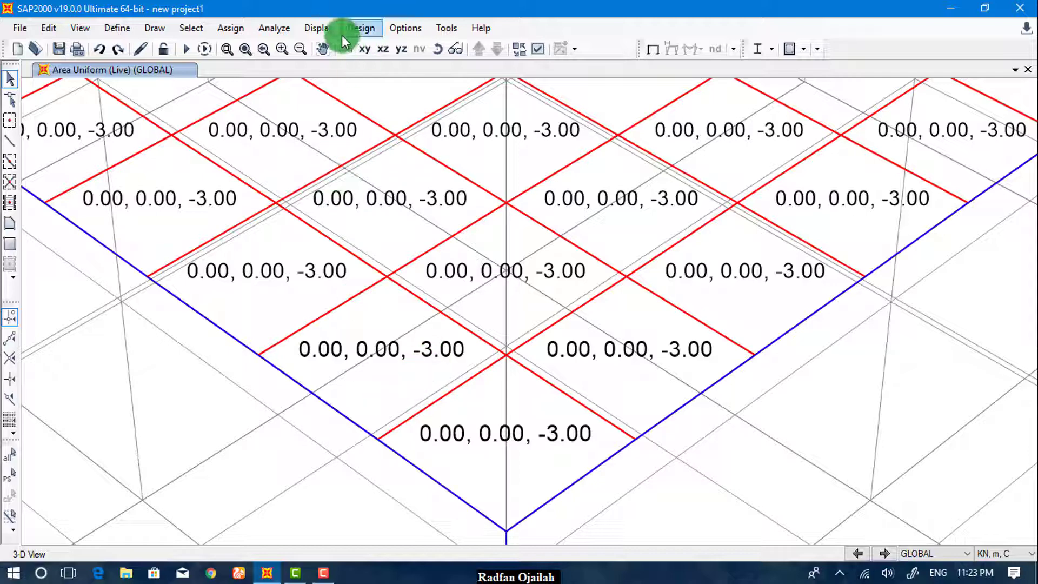
click(324, 28)
mouse_move(395, 114)
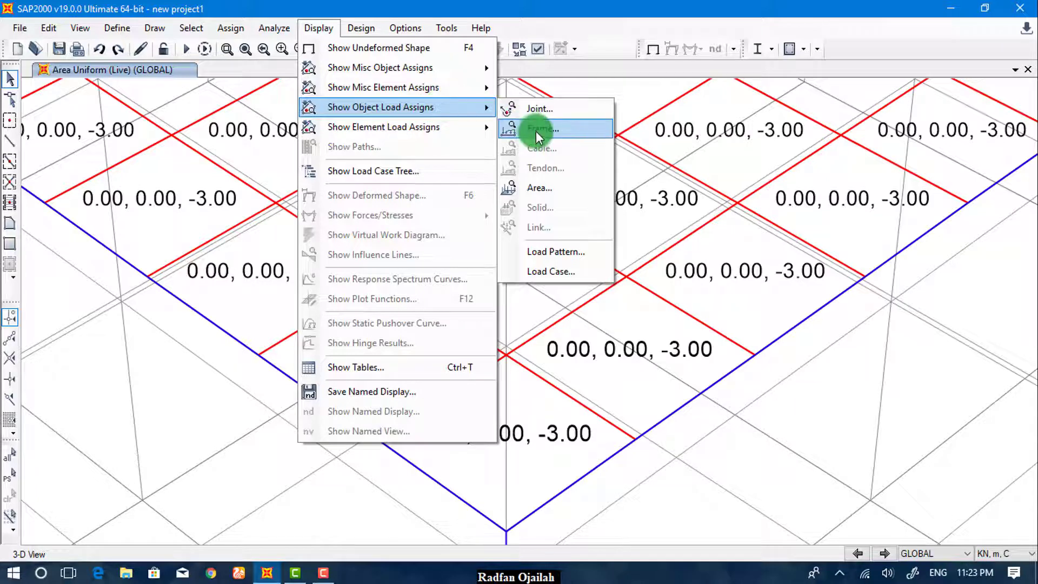
click(549, 186)
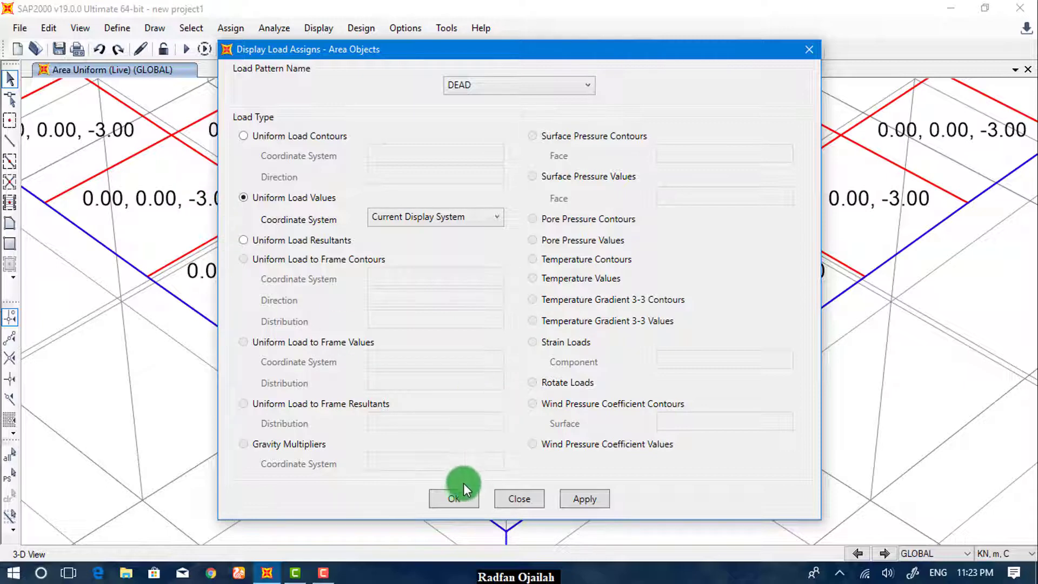
click(459, 497)
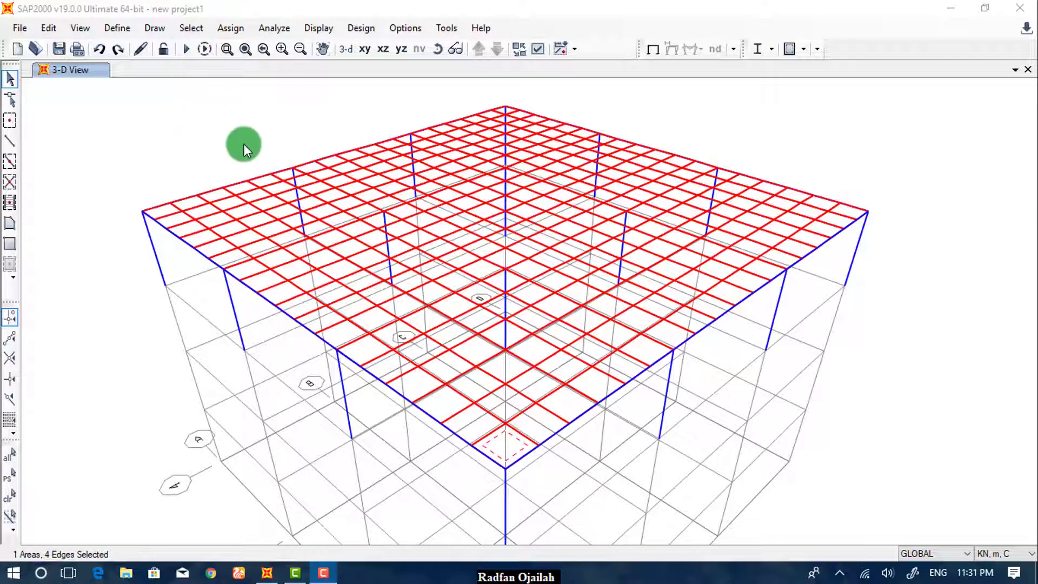
Step: Select all 72 frames using the Beam20X60 section via Select by Frame Sections
click(195, 28)
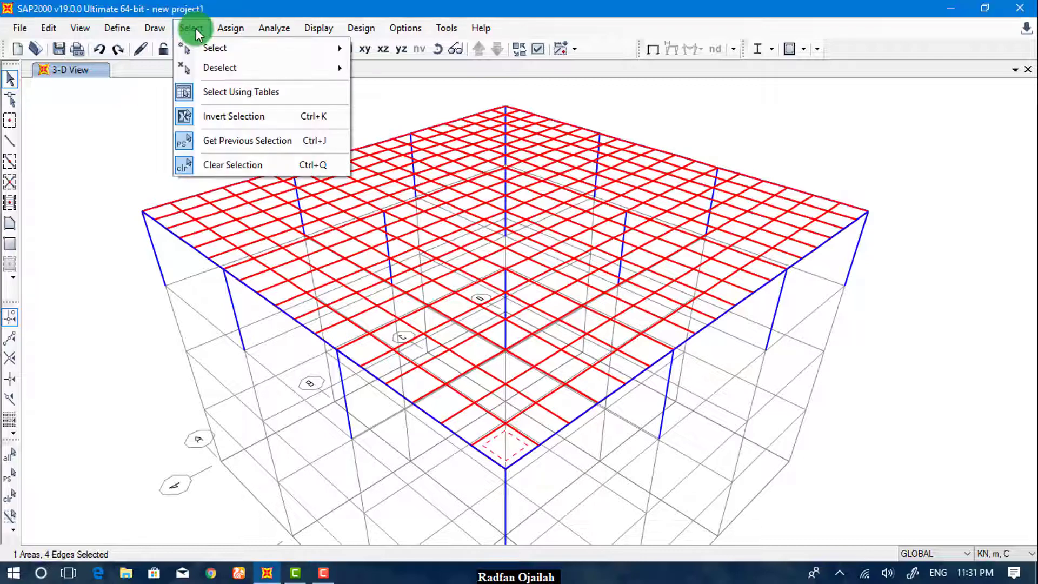
key(Escape)
key(Escape)
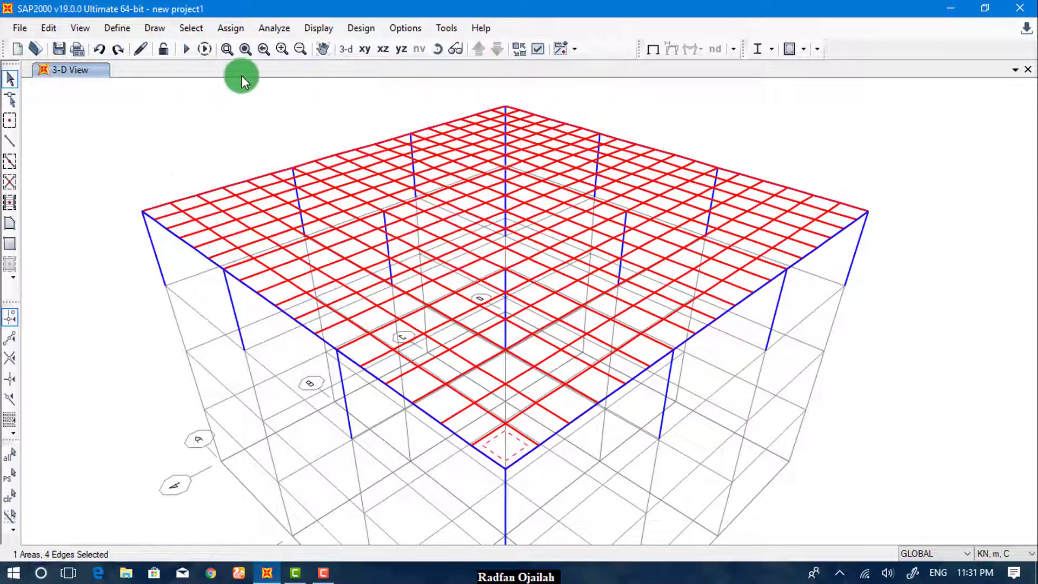
click(184, 24)
mouse_move(218, 51)
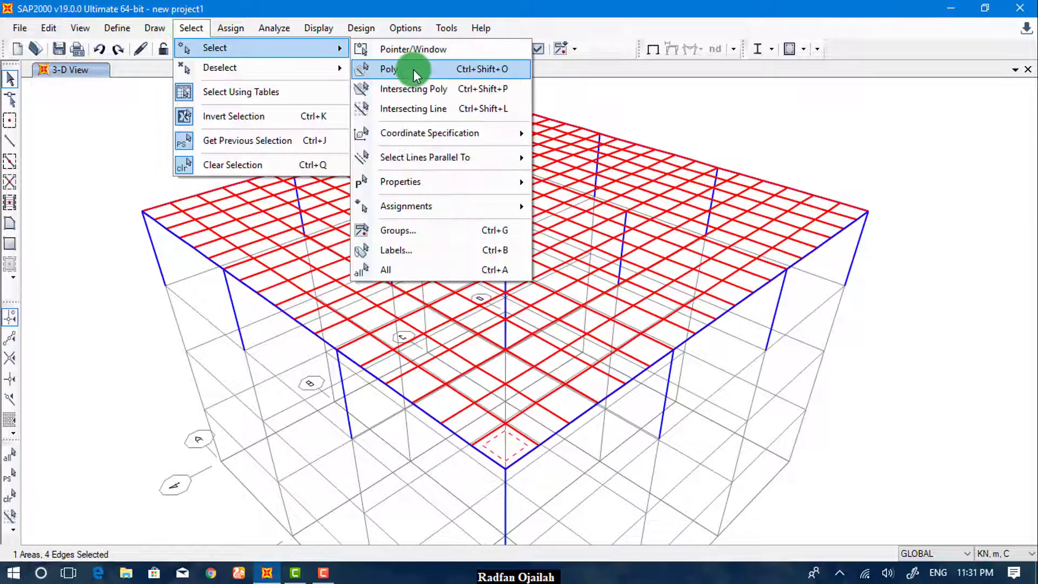
mouse_move(419, 183)
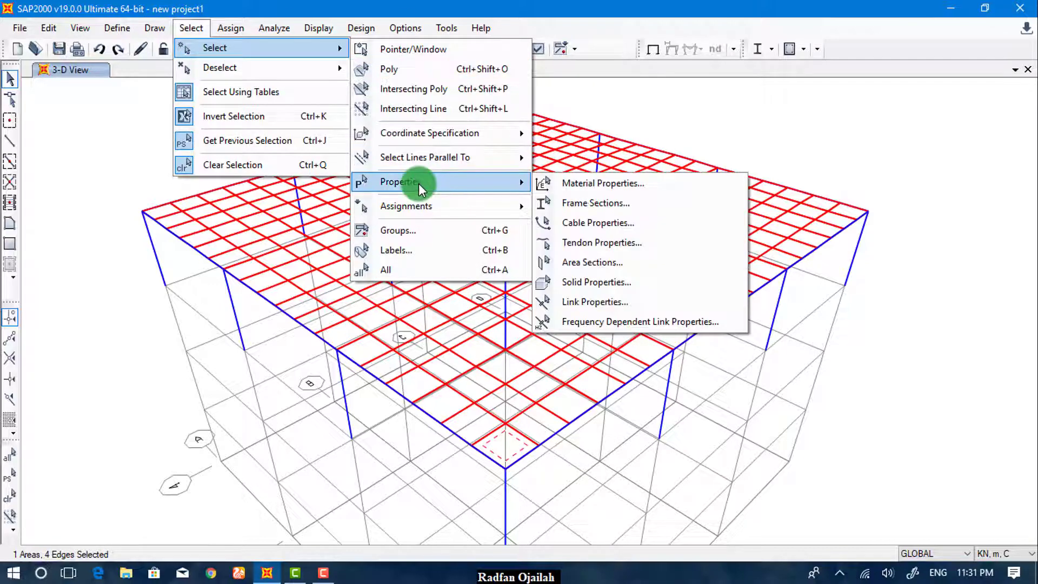
click(620, 205)
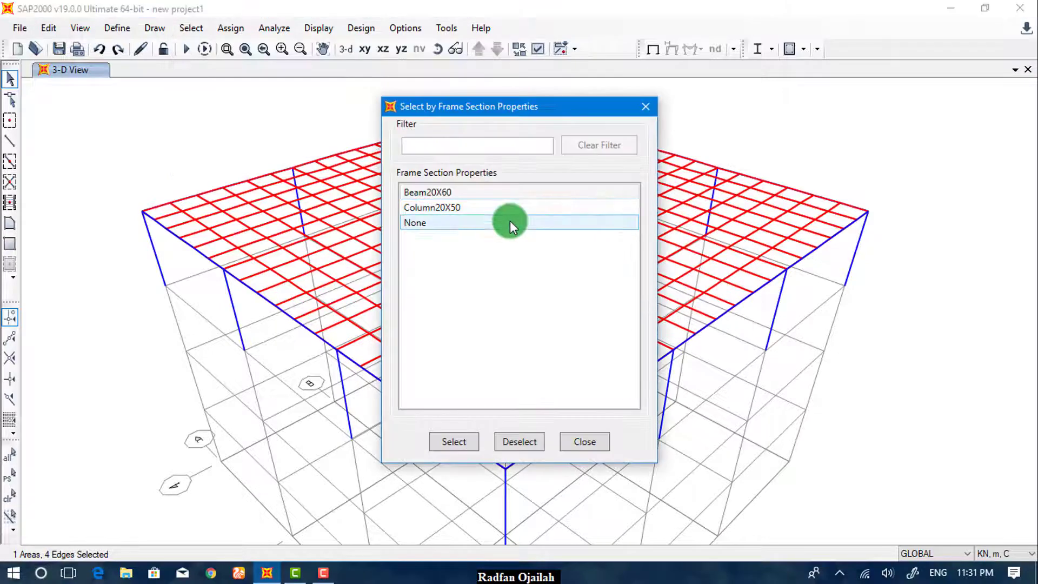
click(427, 191)
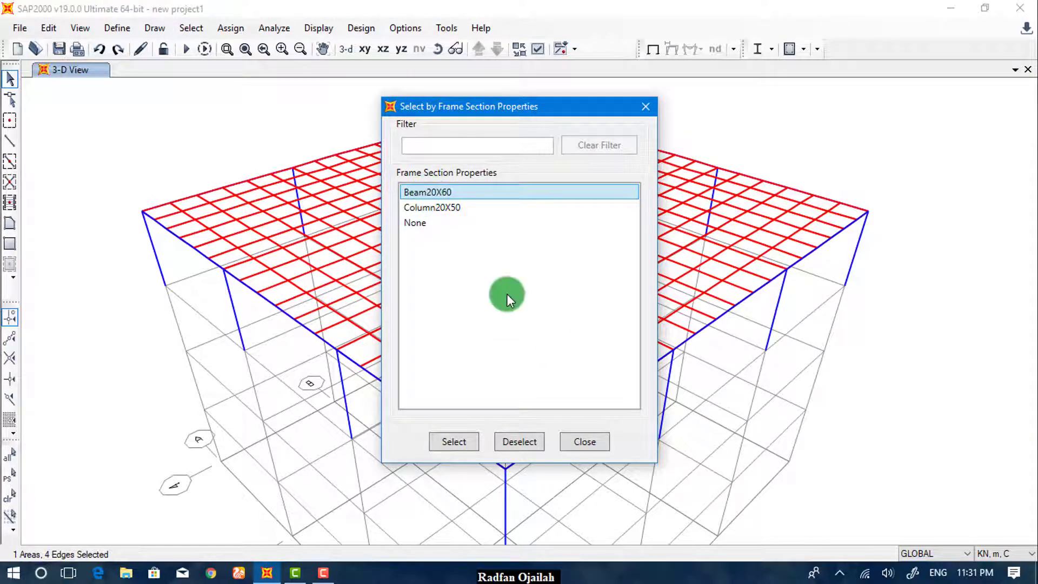
click(468, 442)
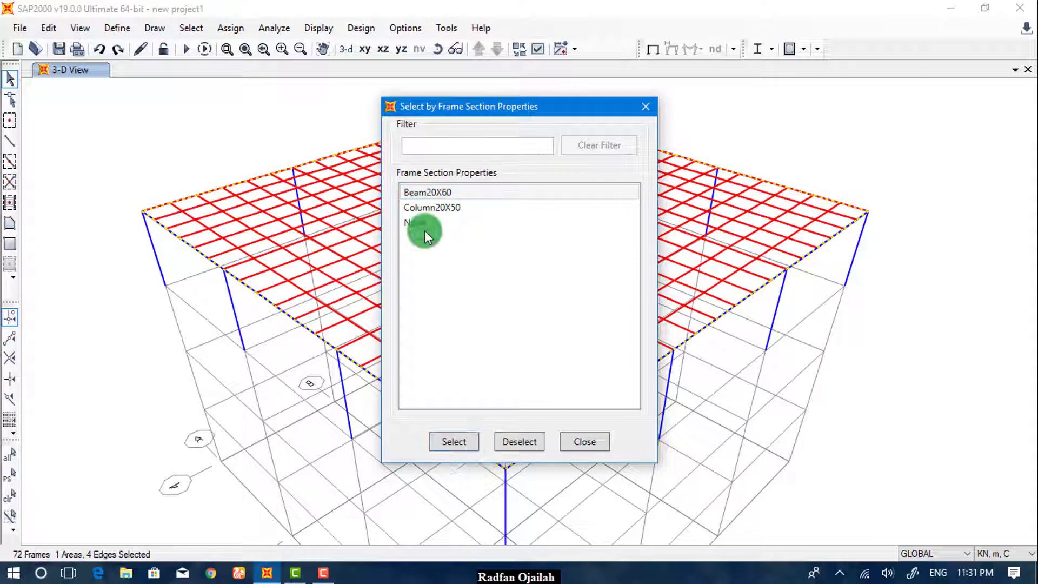
drag(422, 107, 200, 130)
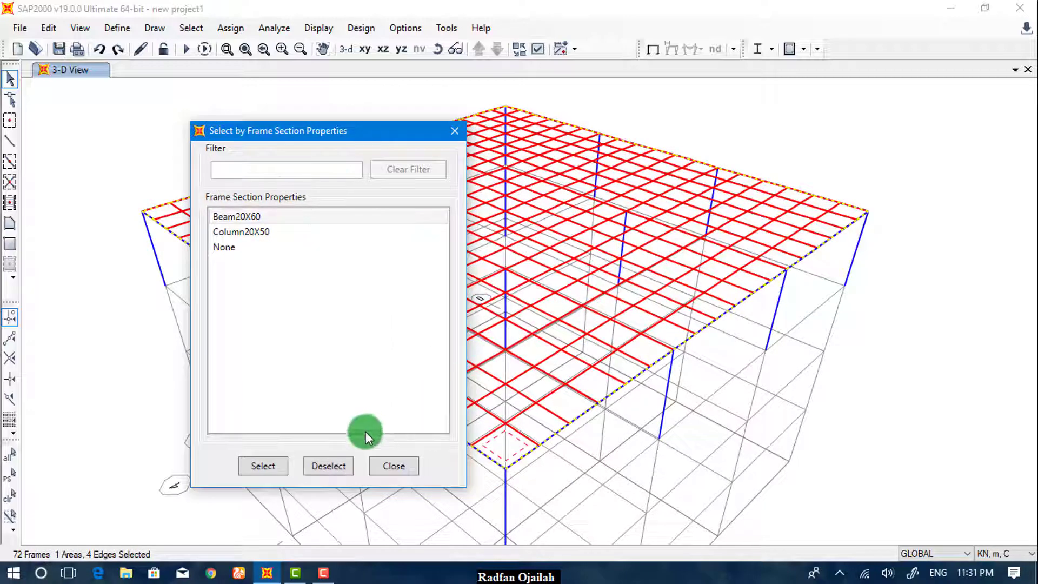
click(377, 459)
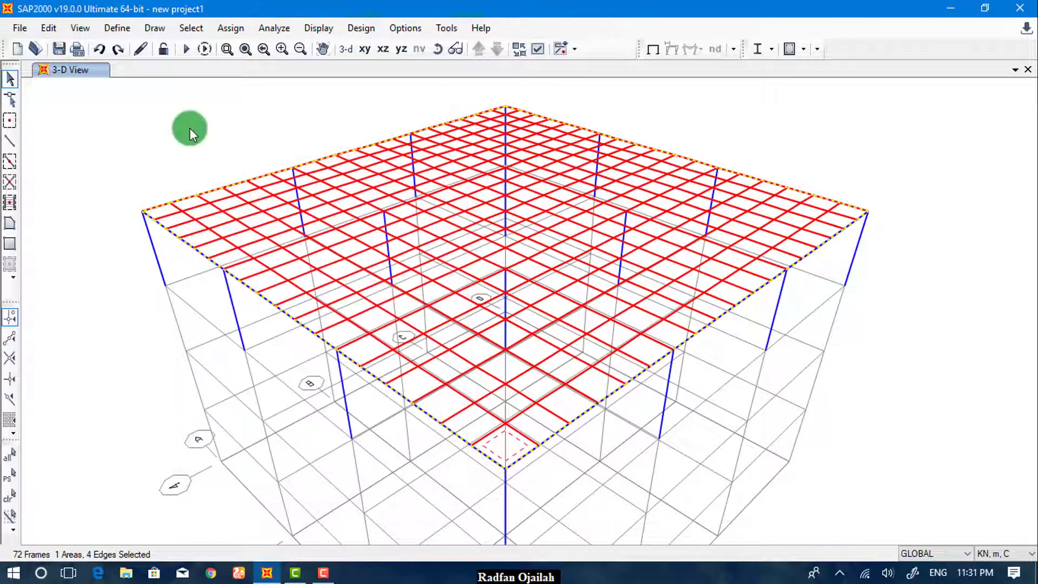
click(229, 28)
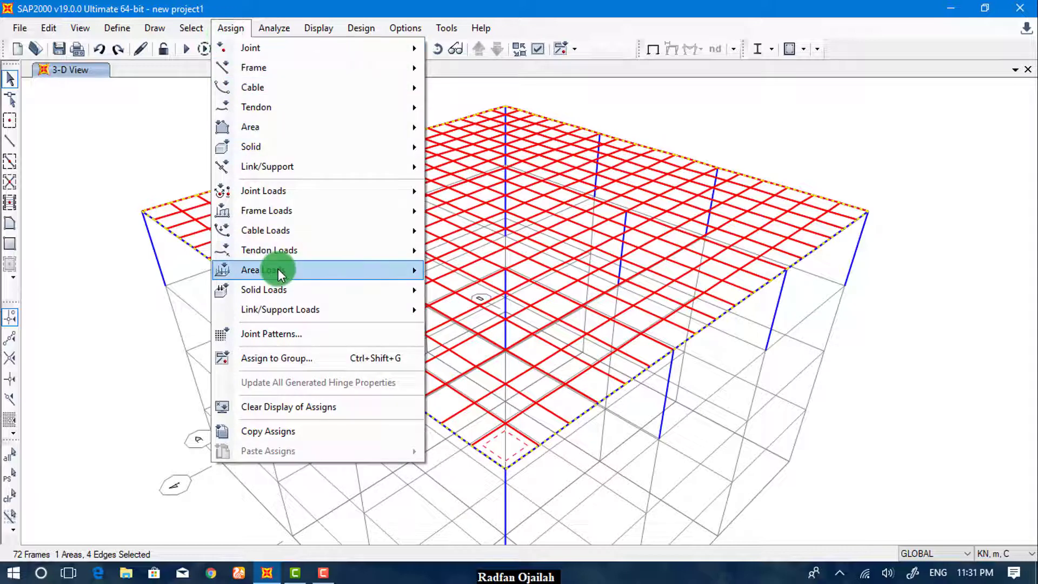
Step: Load the selected beams with a 15 kN/m uniform DEAD distributed load and hide the grid
mouse_move(277, 268)
mouse_move(300, 211)
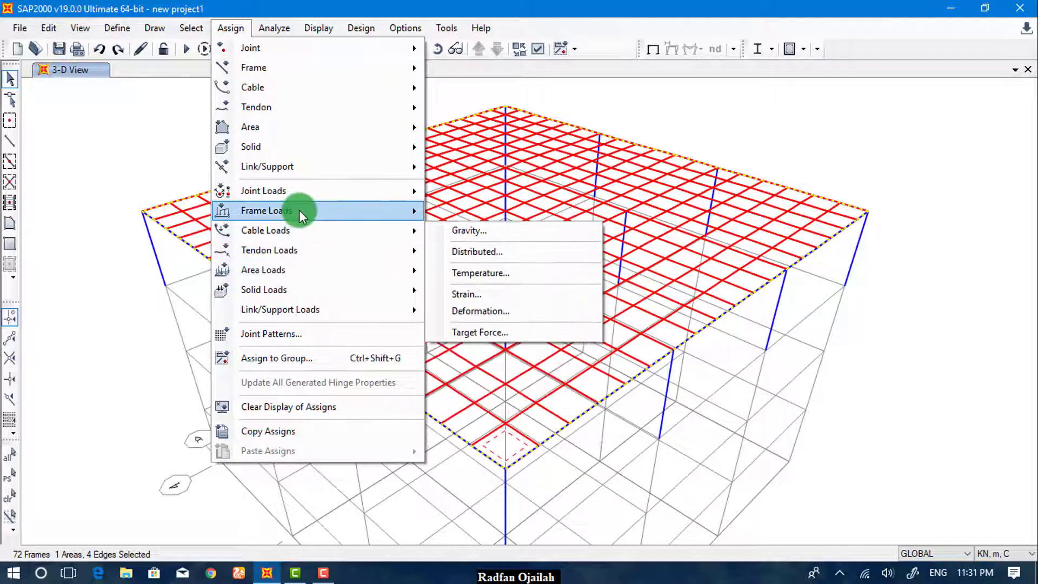
click(473, 255)
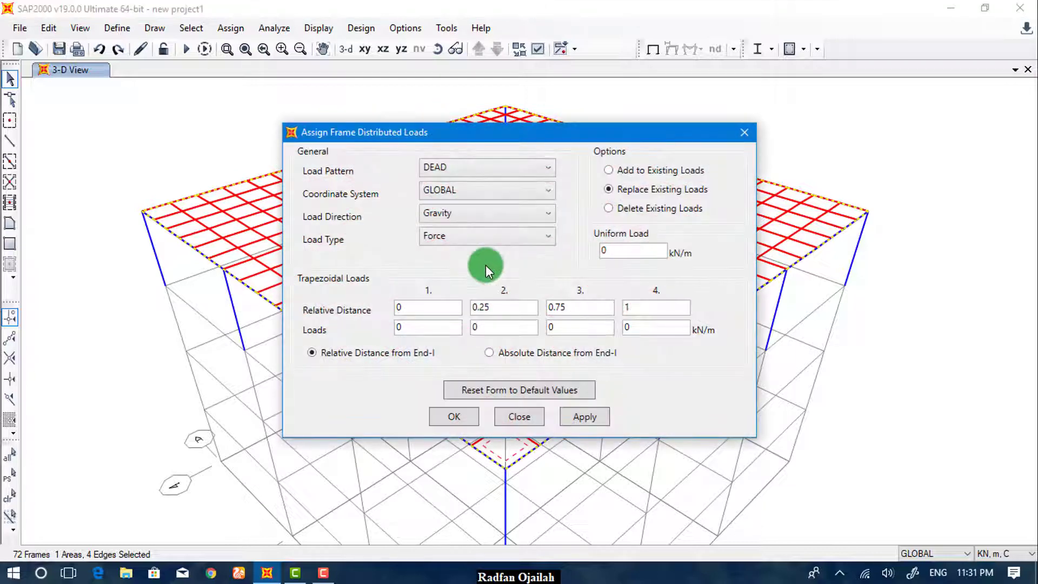
double_click(627, 250)
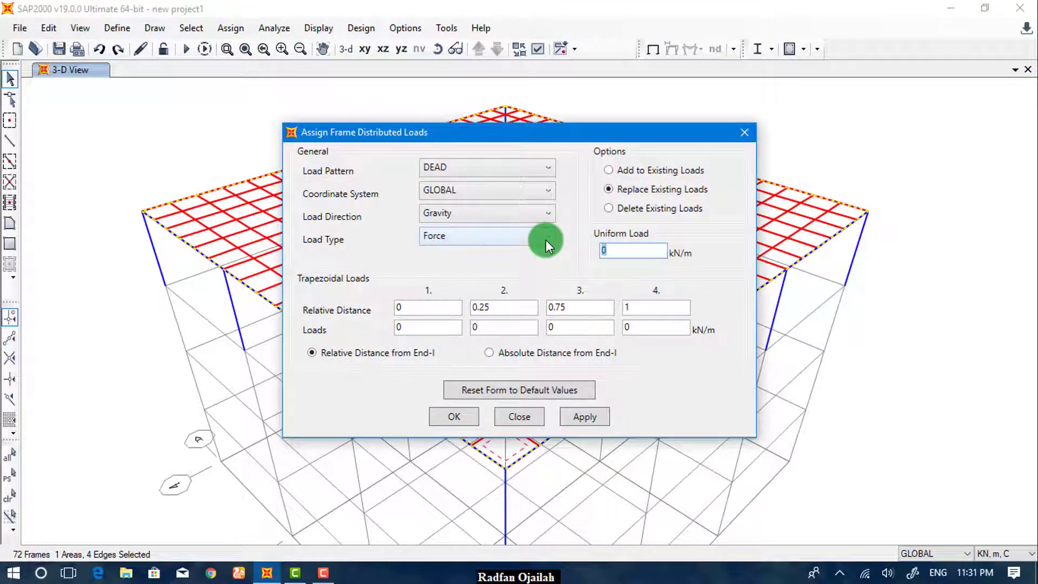
text(15)
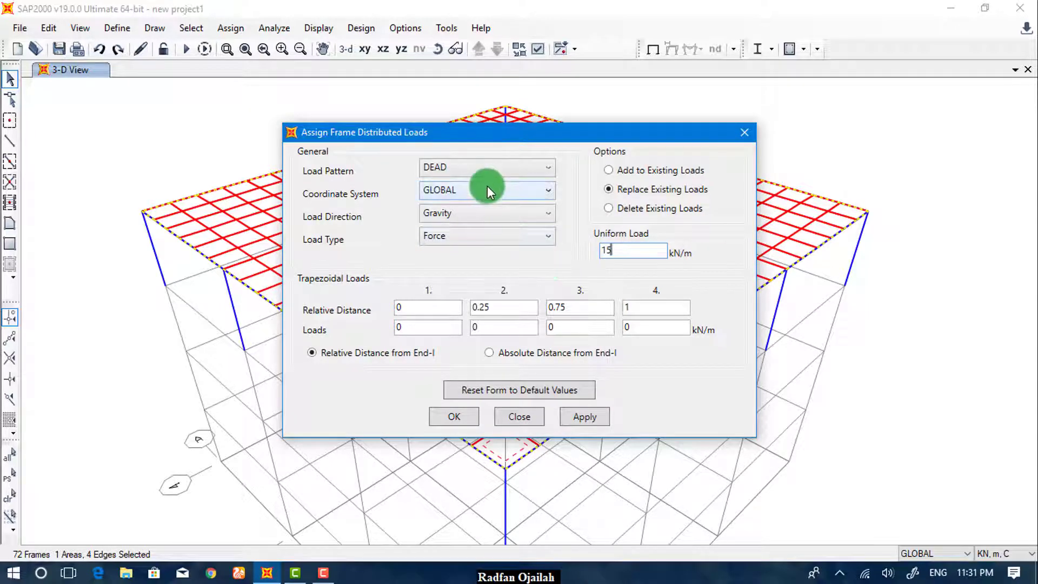
click(465, 416)
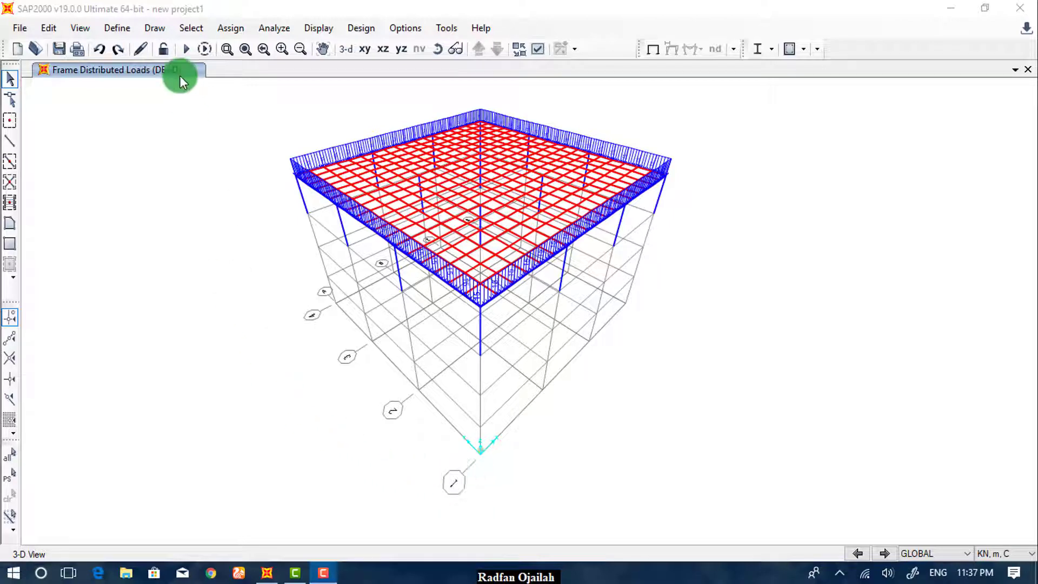
click(87, 26)
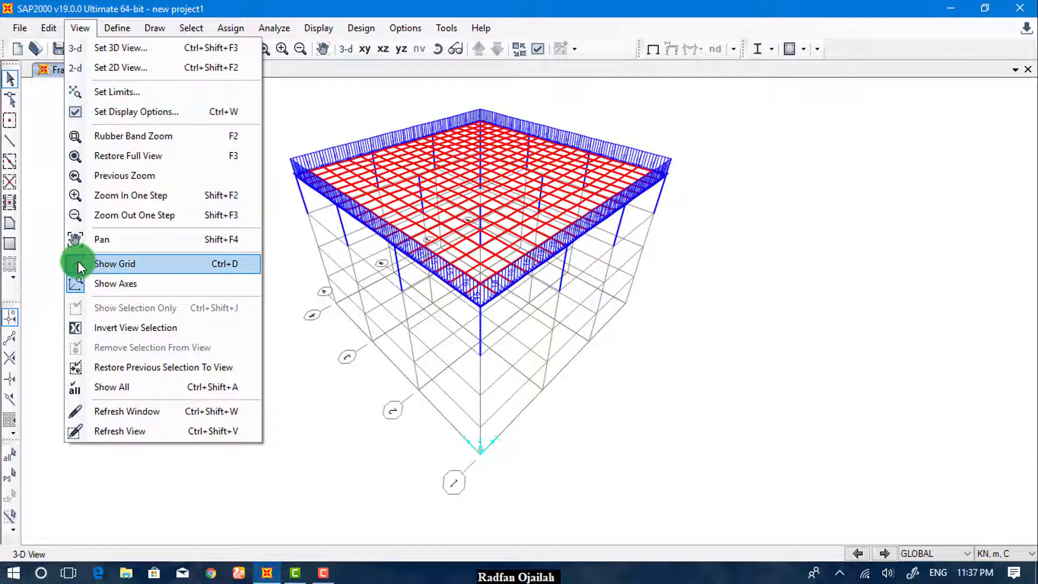
click(78, 261)
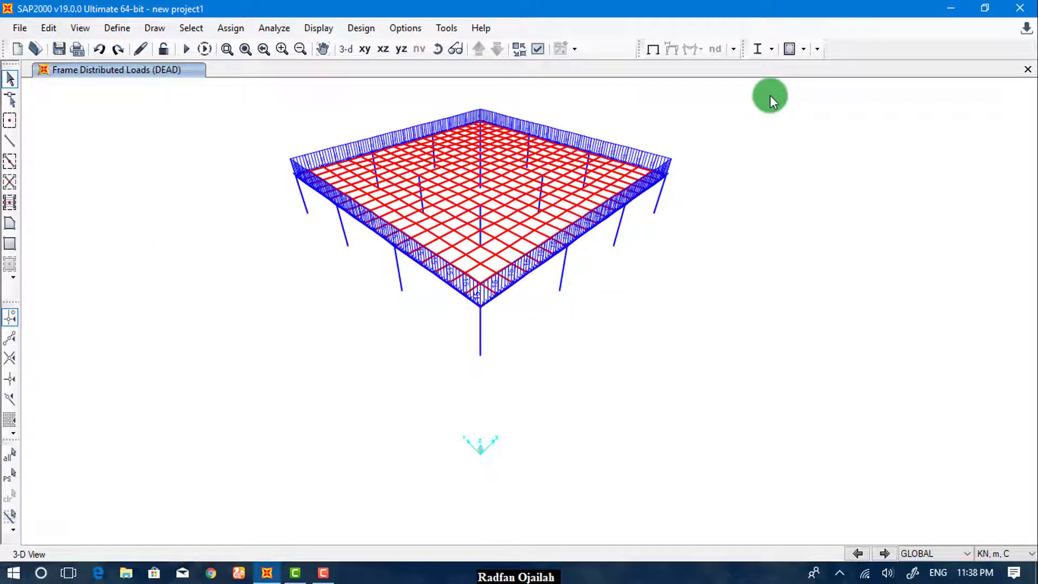
Step: Replicate the whole model 4 times with dx 0 and dz -3 to form five storeys
key(ctrl+a)
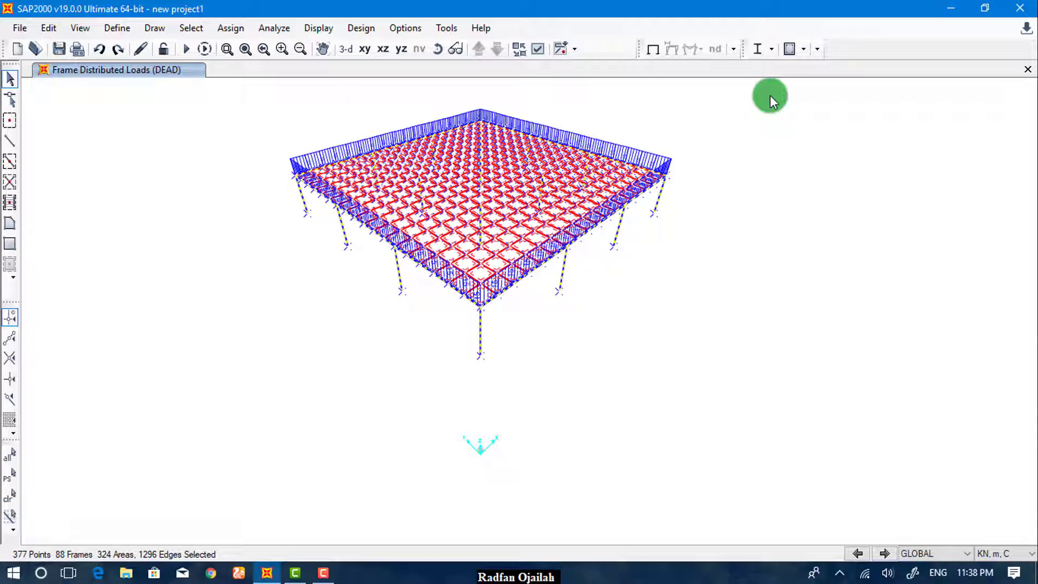
click(20, 27)
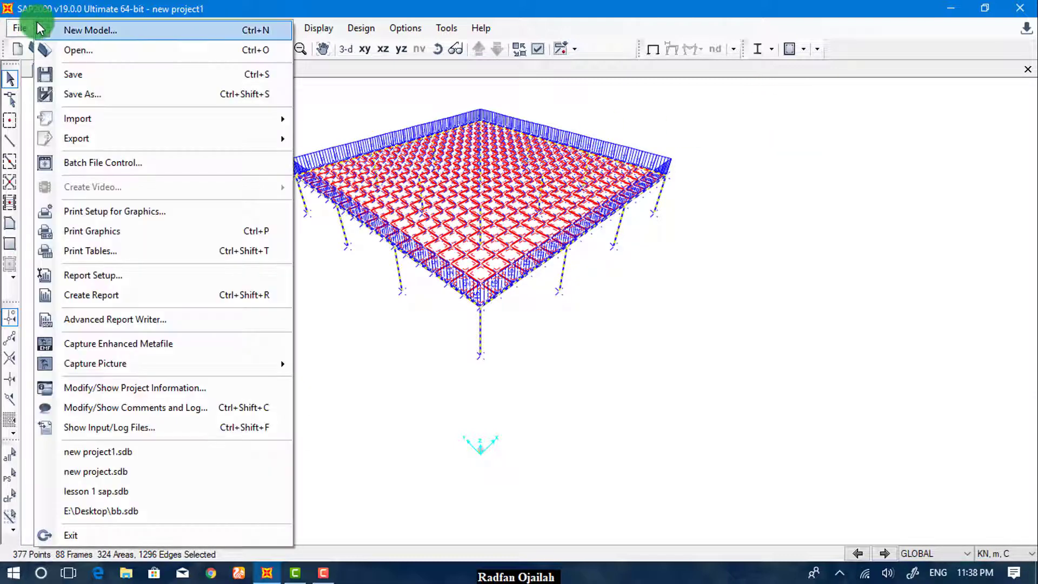
click(19, 25)
click(45, 27)
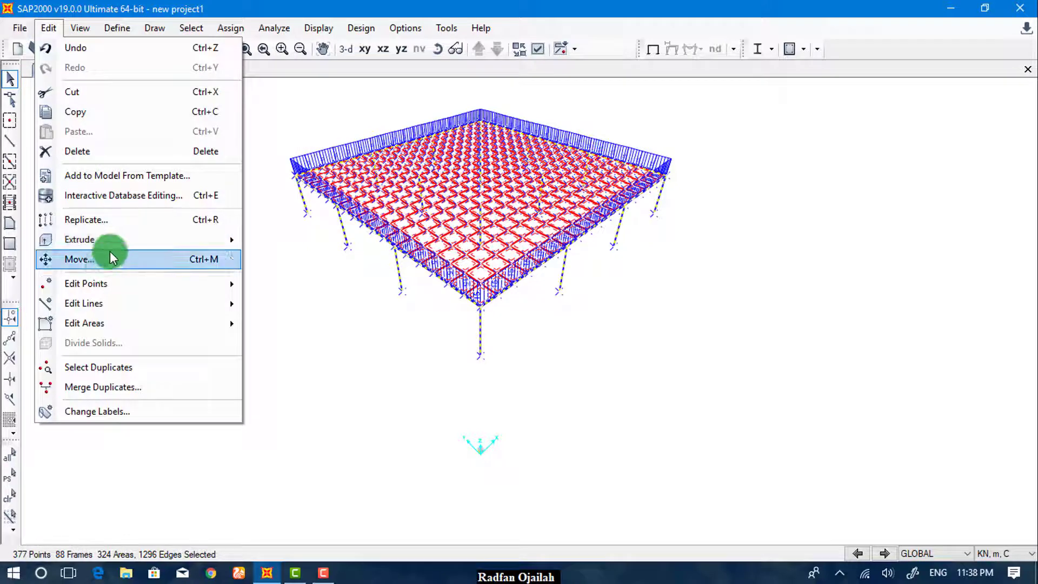
click(108, 220)
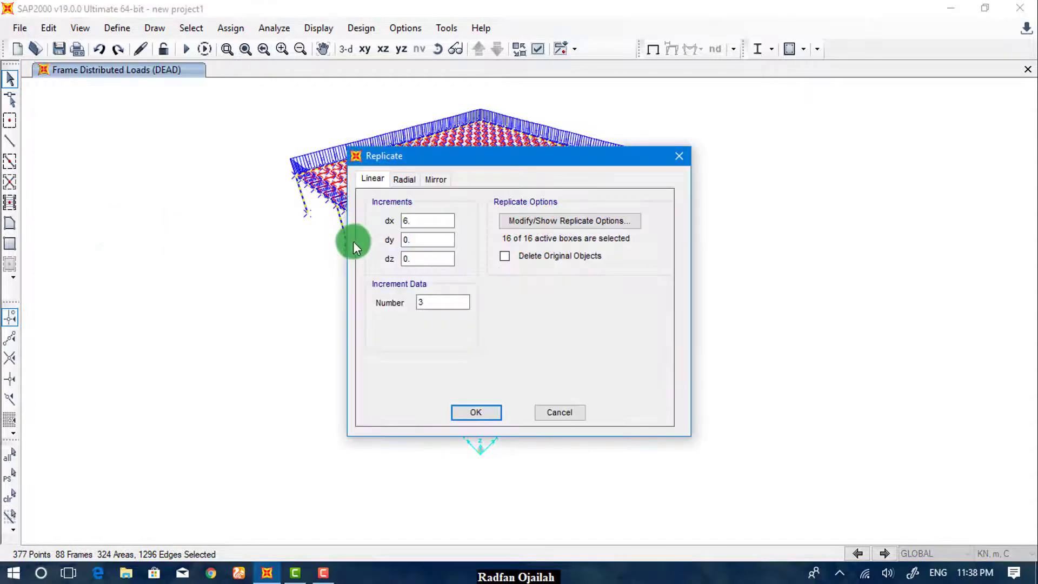
drag(424, 222, 358, 228)
text(0)
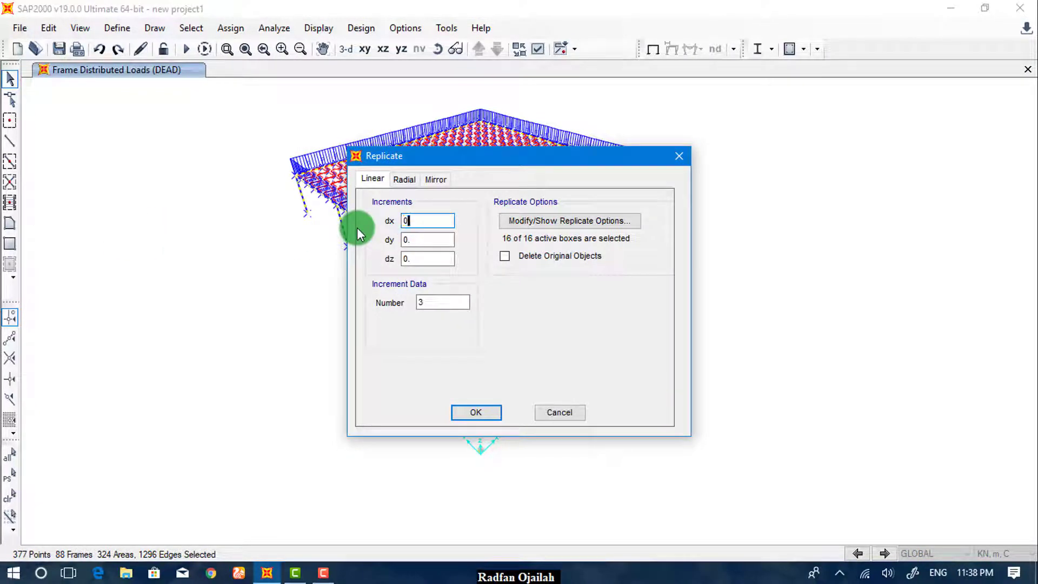
drag(424, 260, 398, 262)
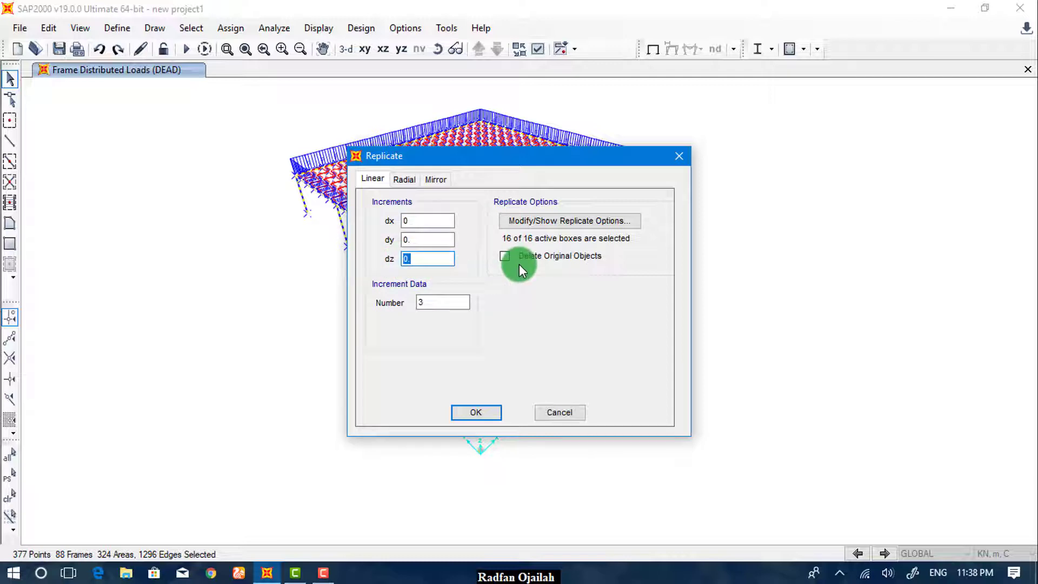
text(-3)
double_click(451, 306)
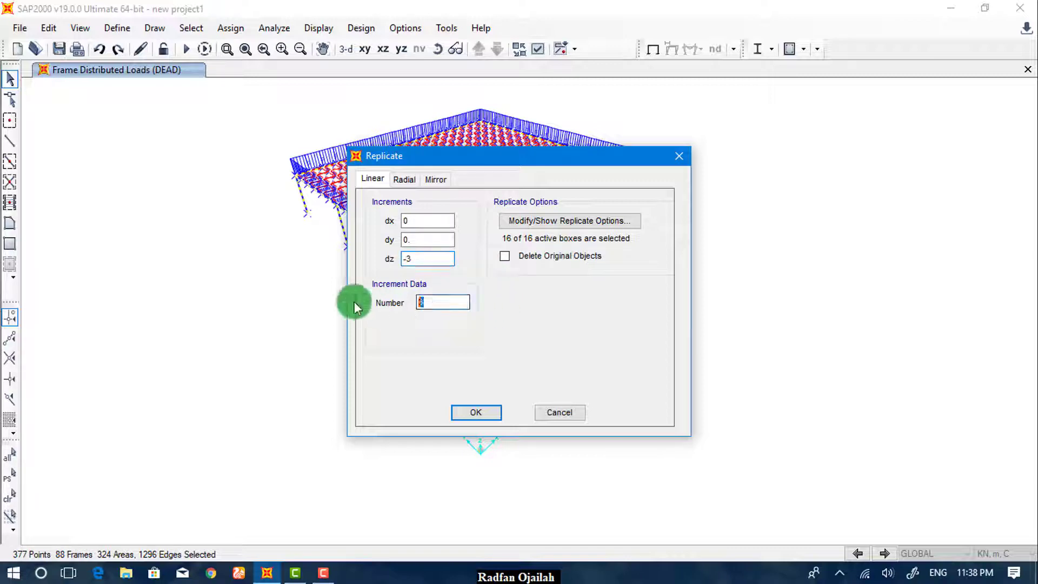
text(4)
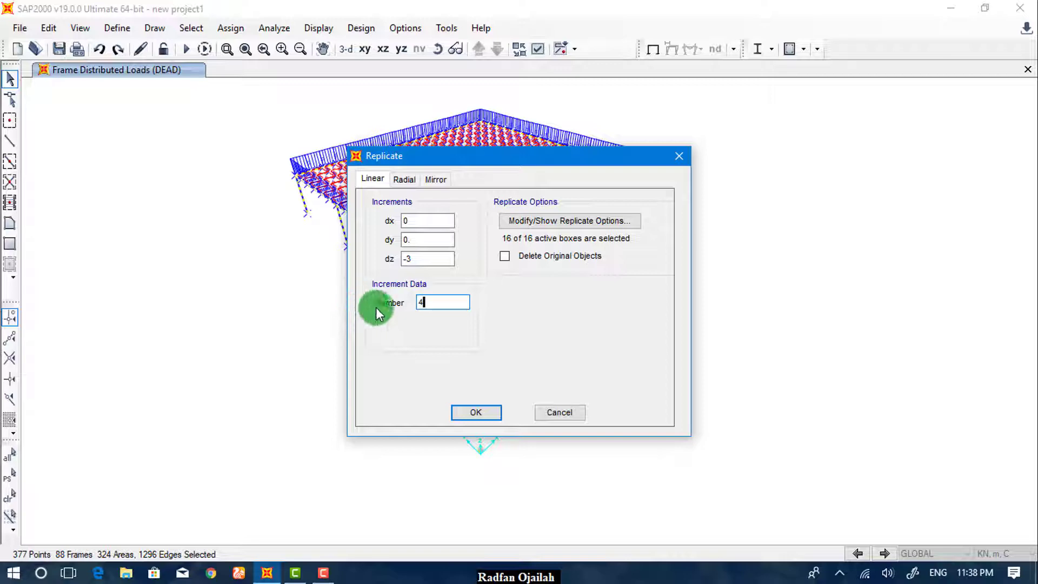
click(458, 409)
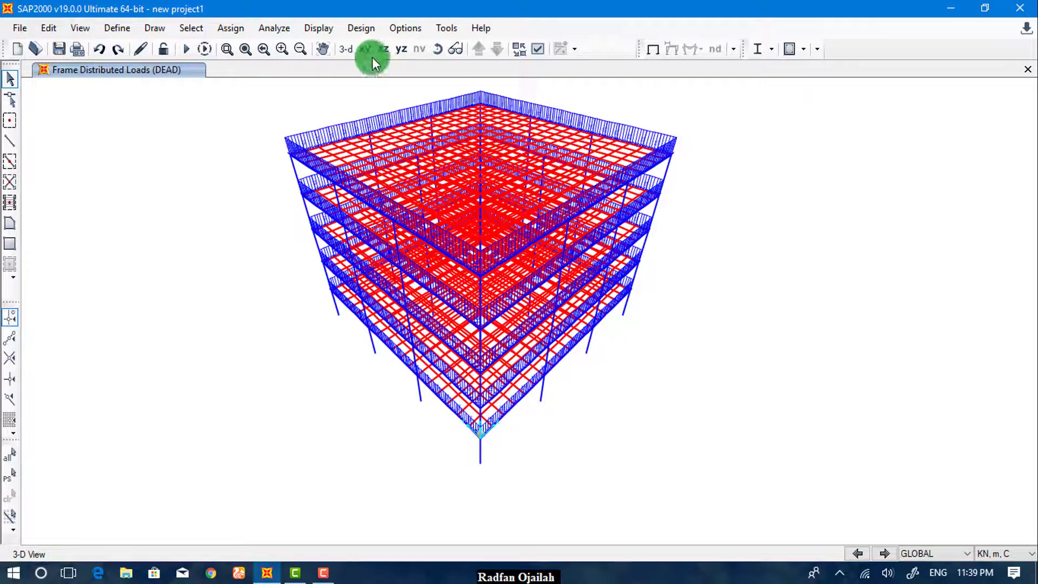
Step: Reset to the default 3-D view and rotate it to see the building from the side
click(341, 51)
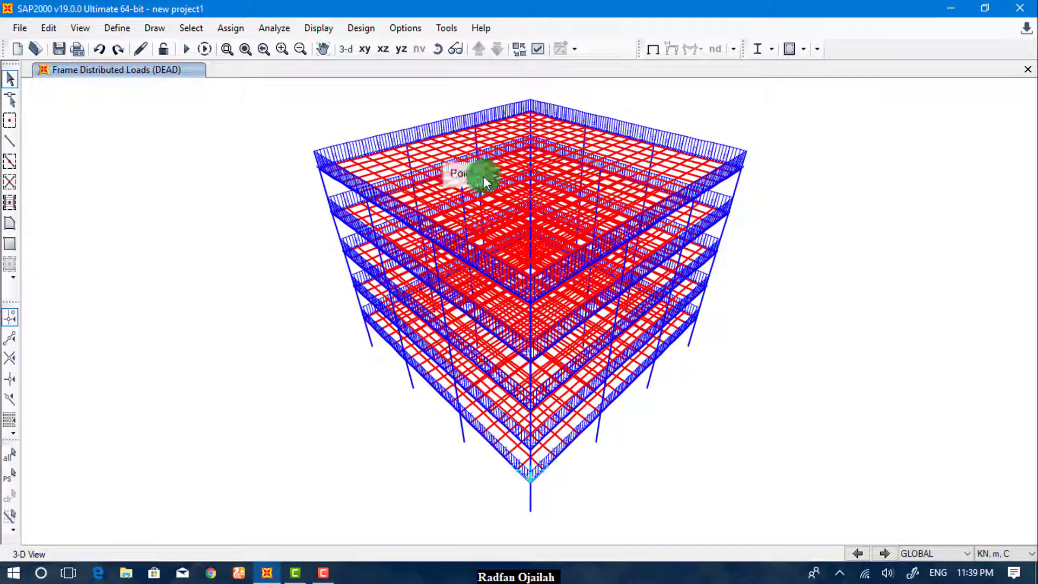
click(436, 50)
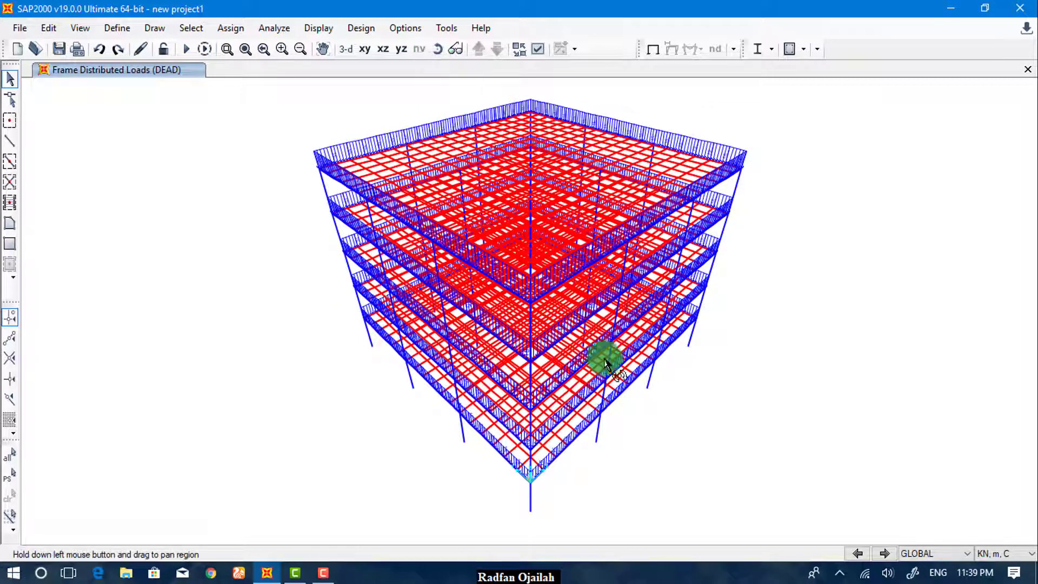
mouse_move(637, 427)
mouse_down()
mouse_move(642, 340)
mouse_move(709, 349)
mouse_up()
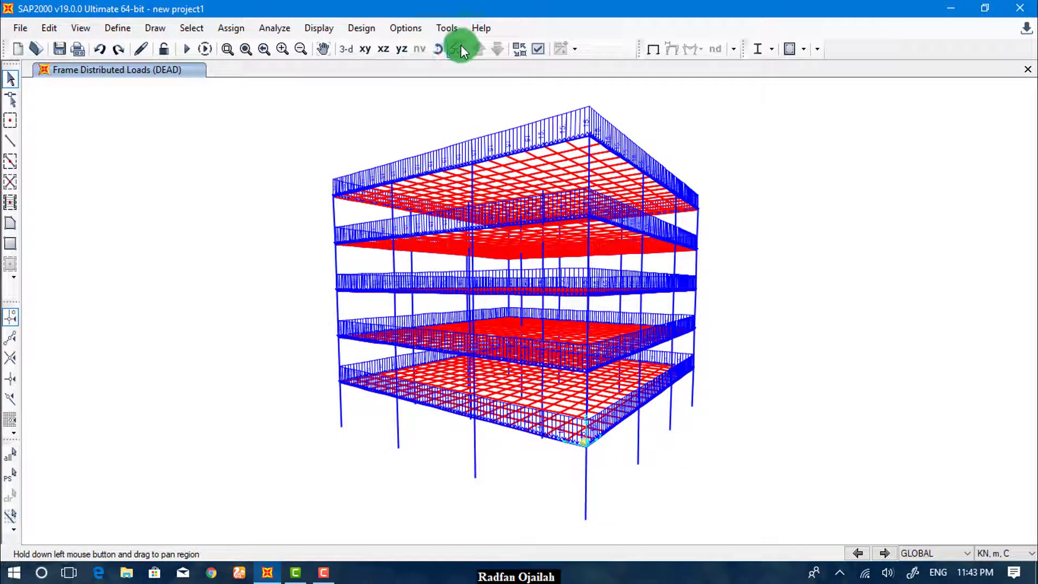
Step: Select the 16 ground-floor column base joints and assign them pinned restraints
click(439, 49)
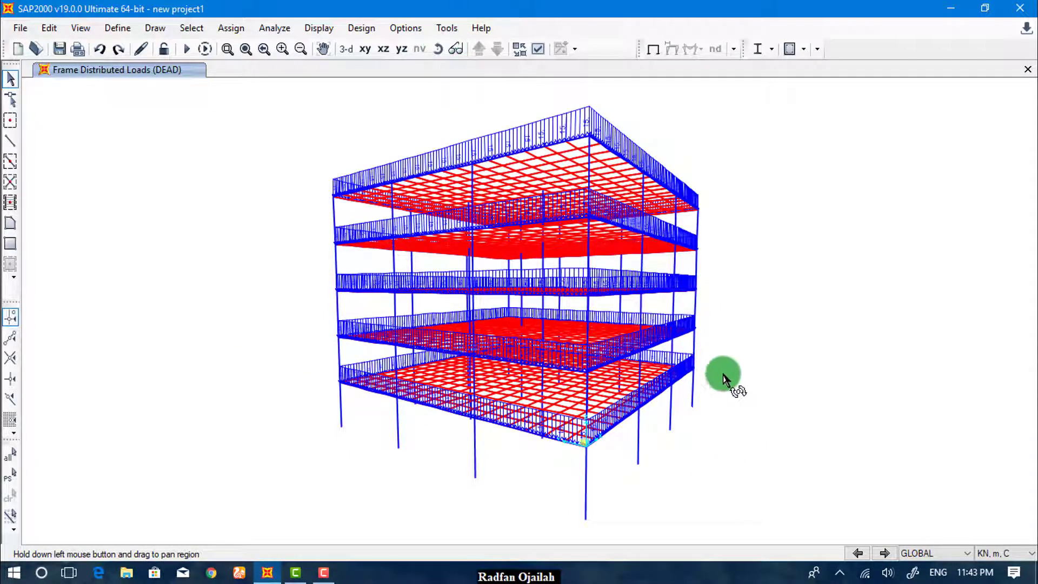
drag(724, 397, 702, 347)
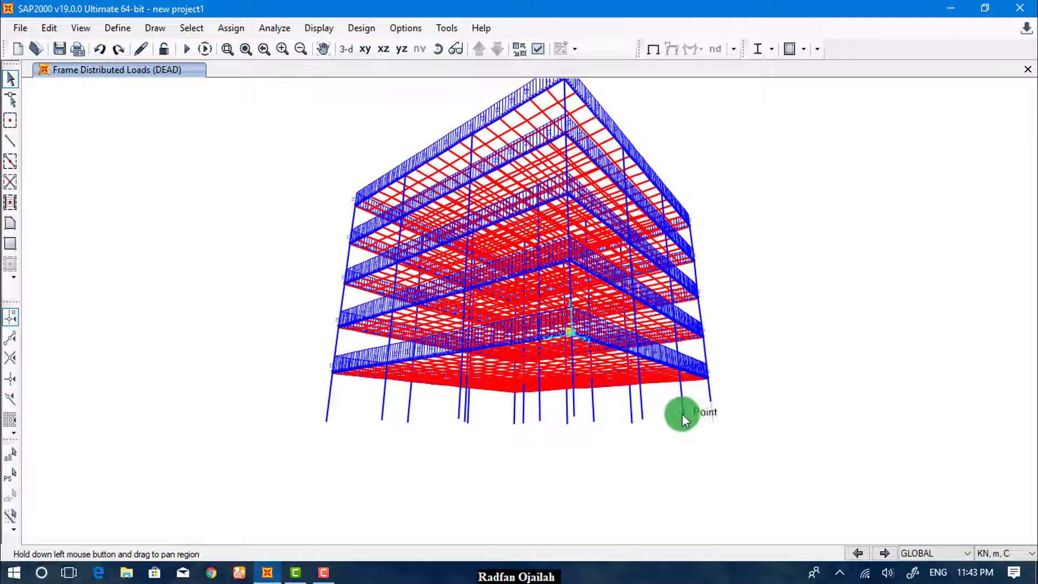
drag(712, 408, 302, 500)
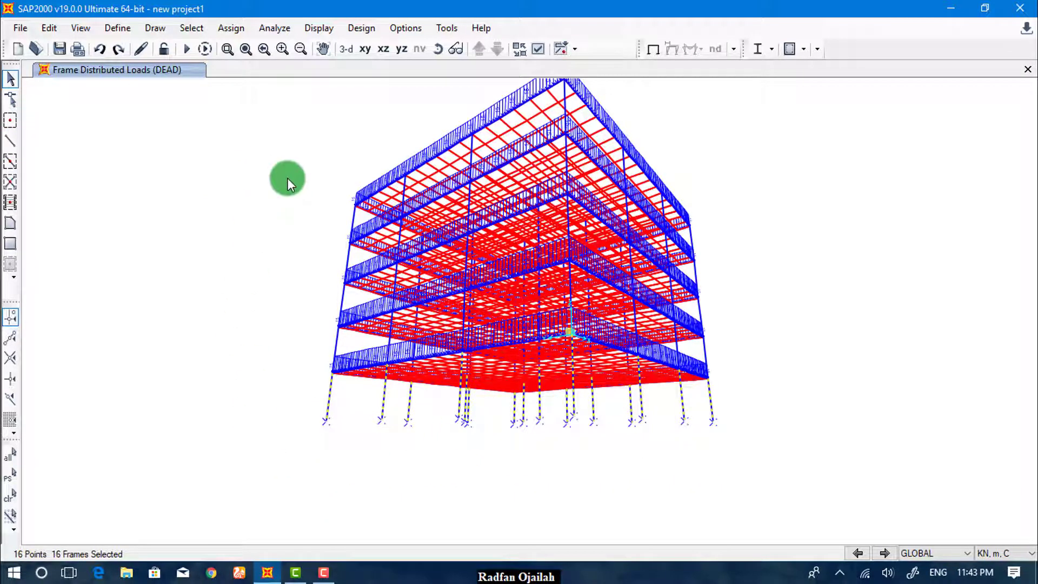
click(239, 29)
mouse_move(305, 40)
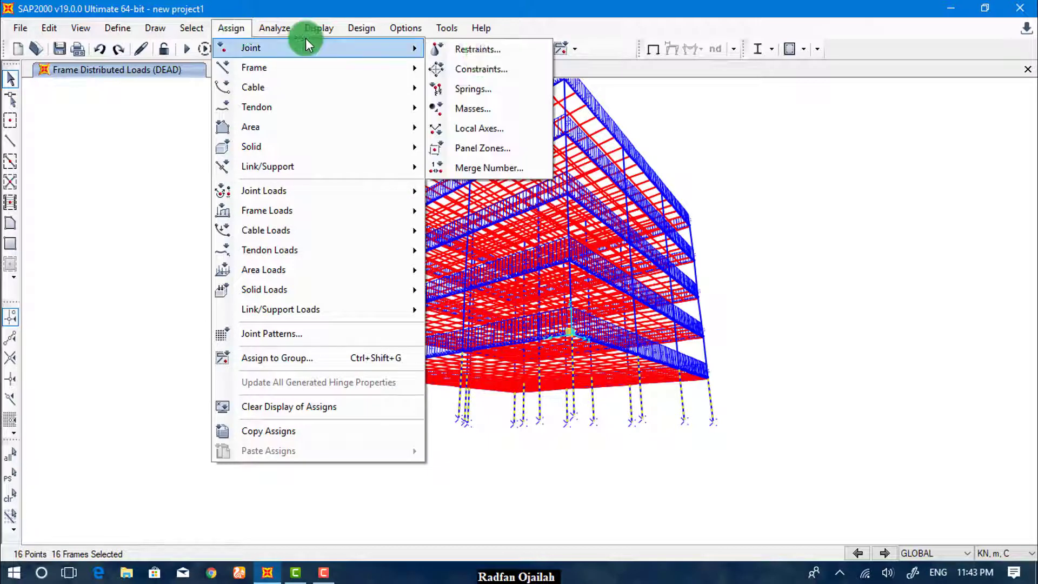
click(472, 53)
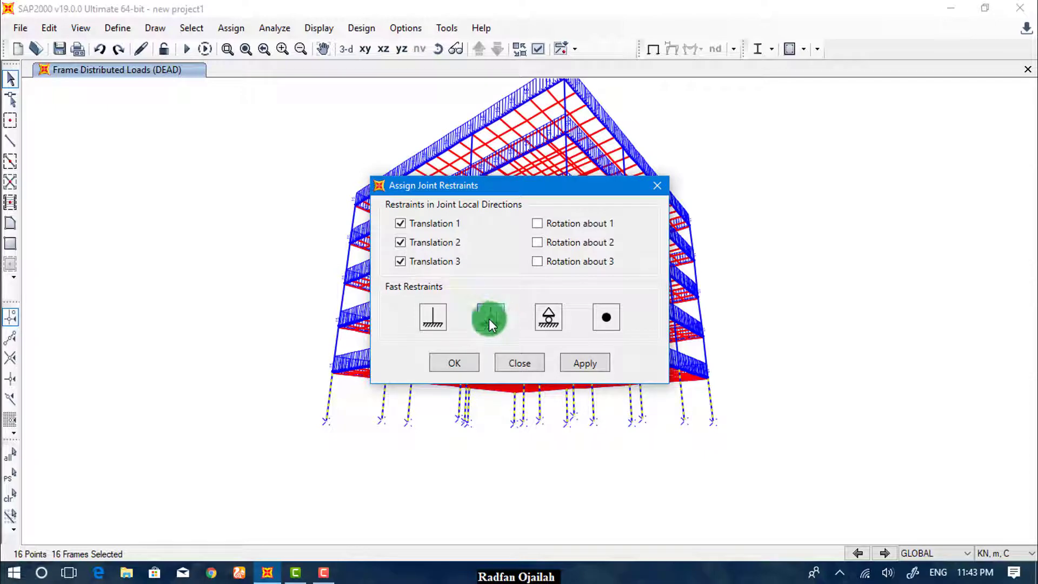
click(453, 359)
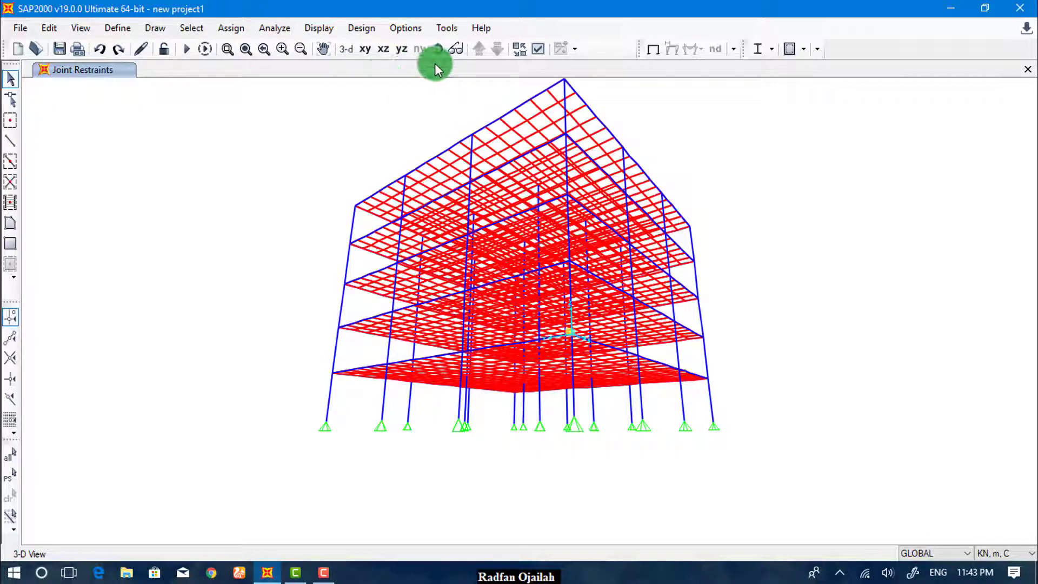
Step: Orbit the 3D view up to a higher corner angle over the pinned five-storey frame
click(441, 59)
drag(975, 389, 802, 372)
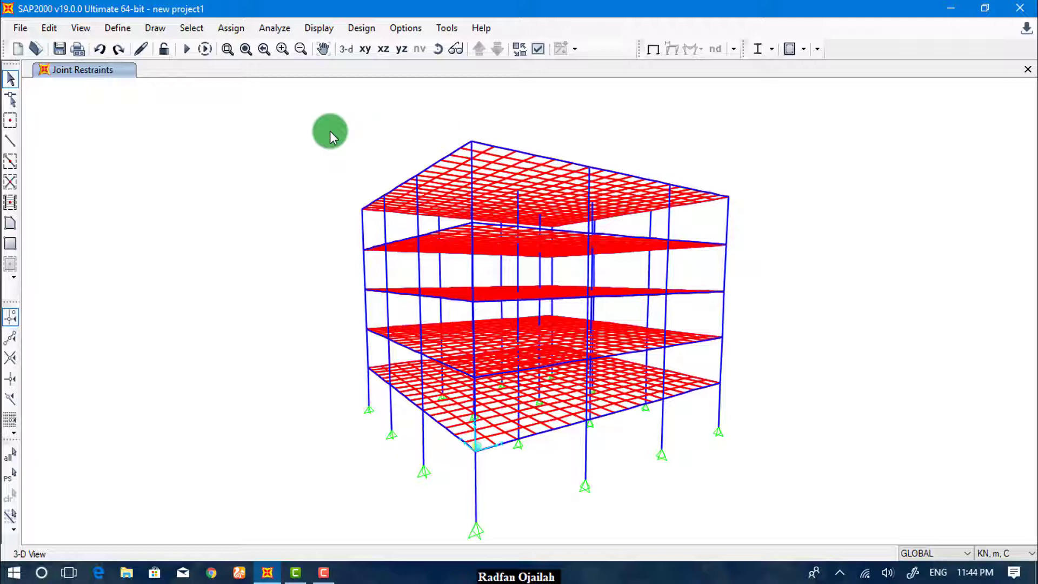
Step: Select the entire model with Ctrl+A for joint constraint assignment
key(ctrl+a)
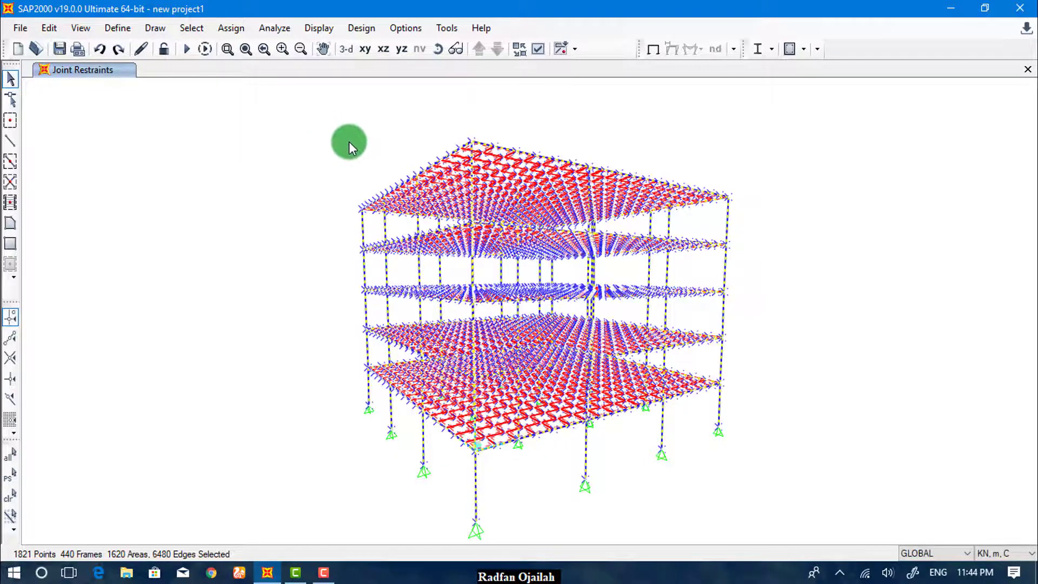
click(231, 28)
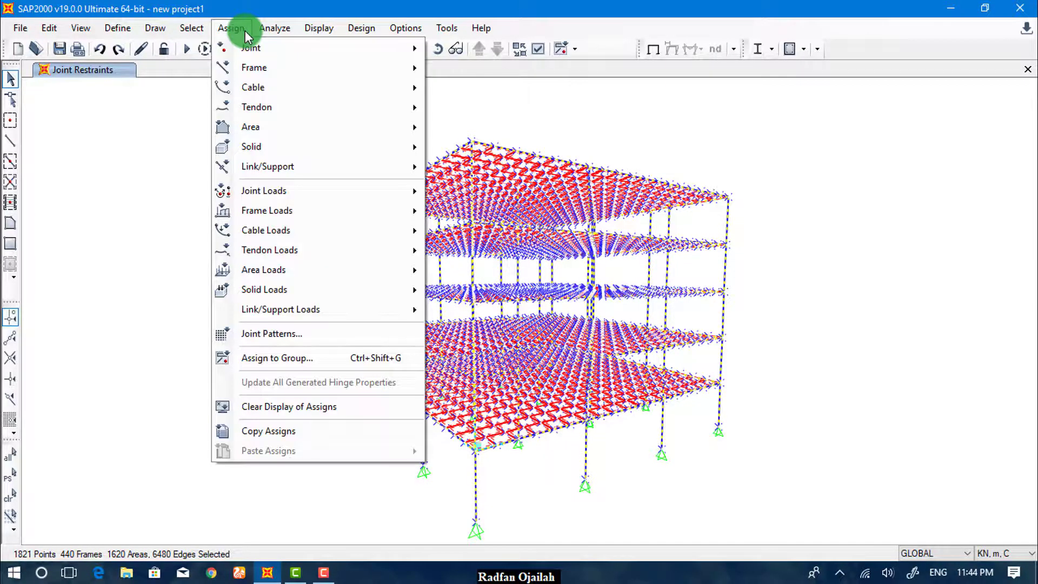
click(367, 43)
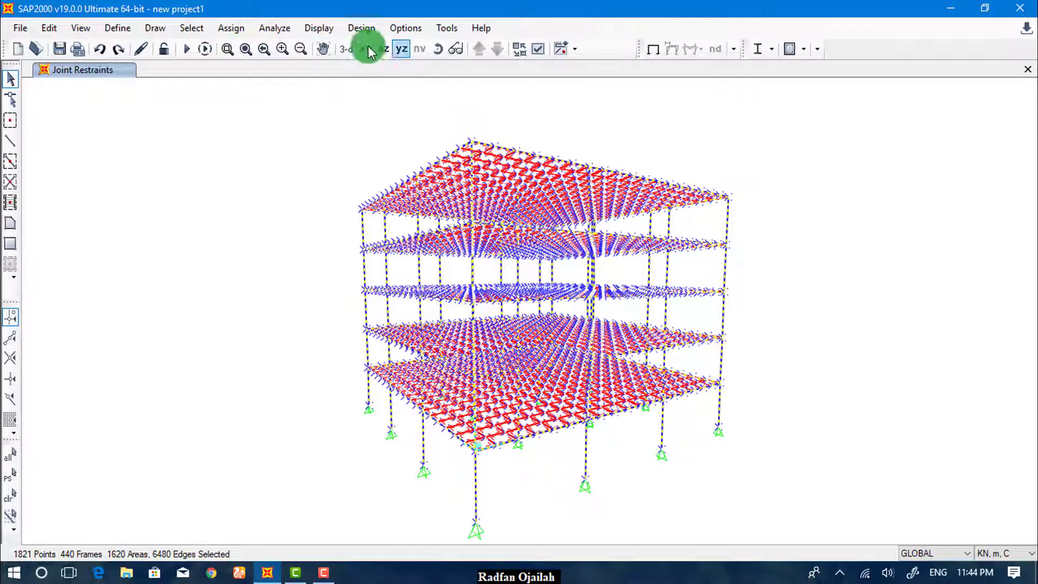
click(233, 28)
mouse_move(258, 54)
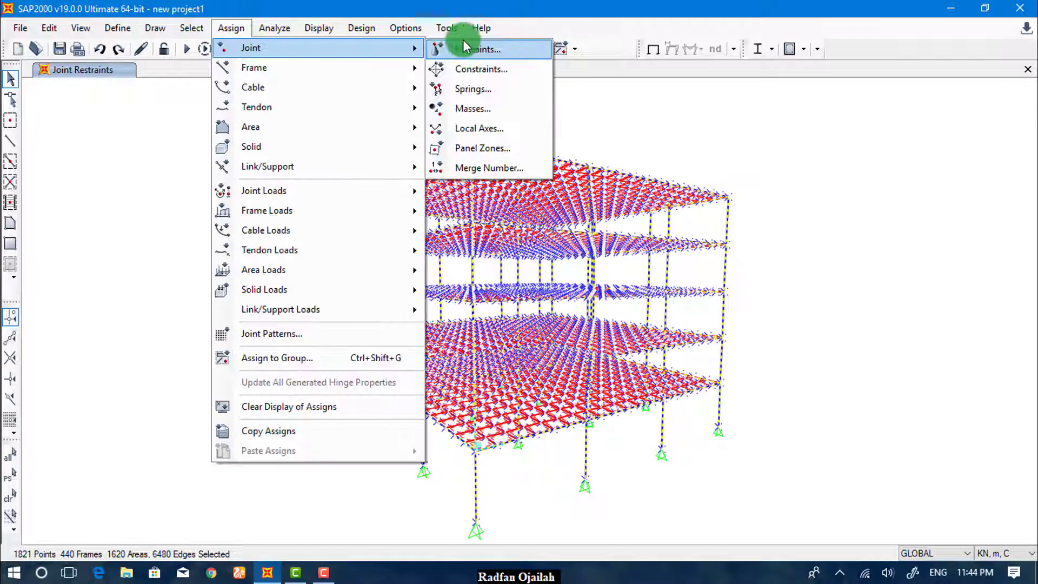
click(475, 69)
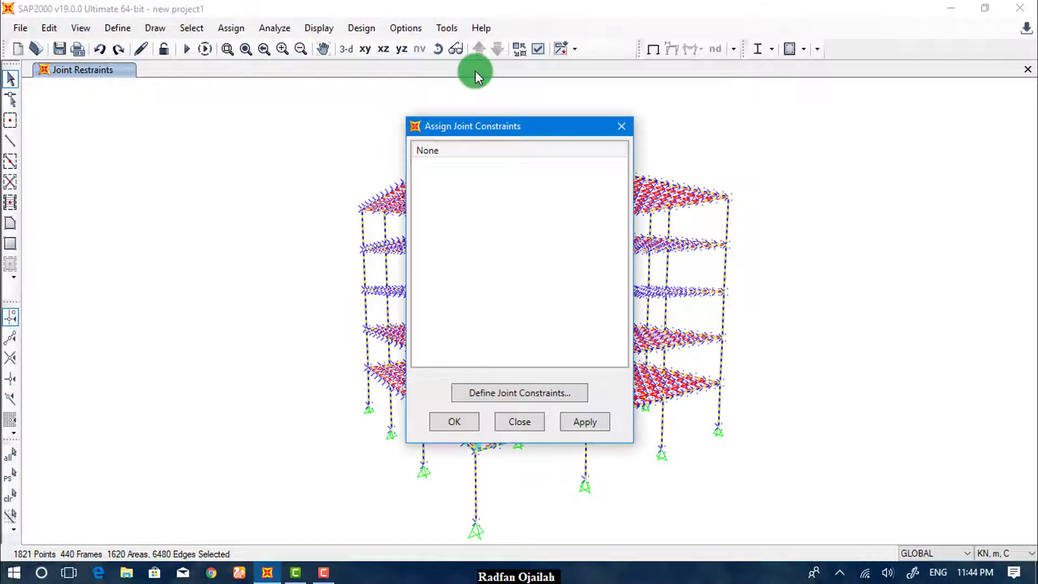
Step: Add a Diaphragm constraint DIAPH1 about Z with a separate diaphragm per Z level
click(515, 393)
click(566, 240)
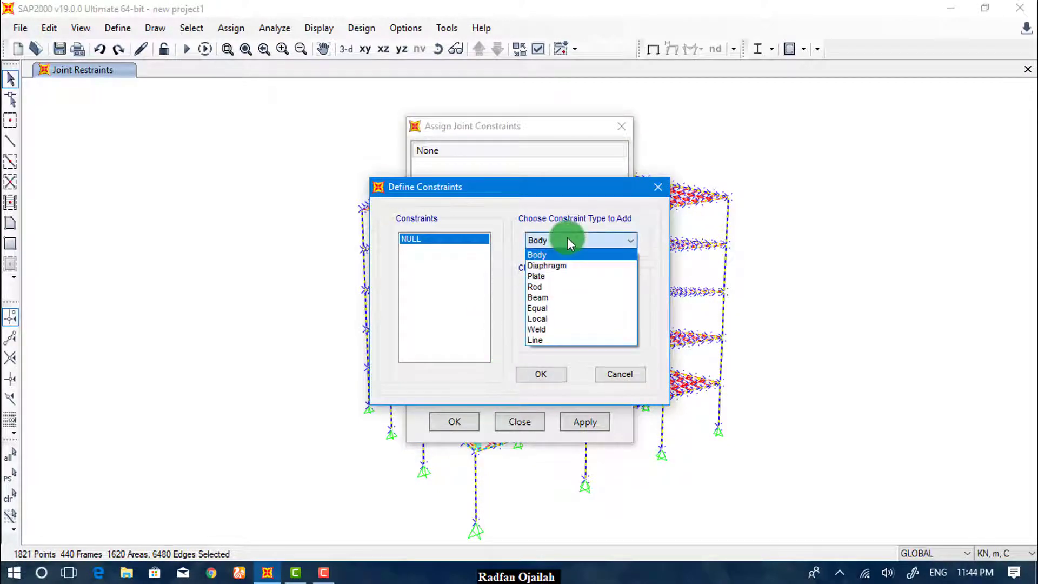
click(567, 264)
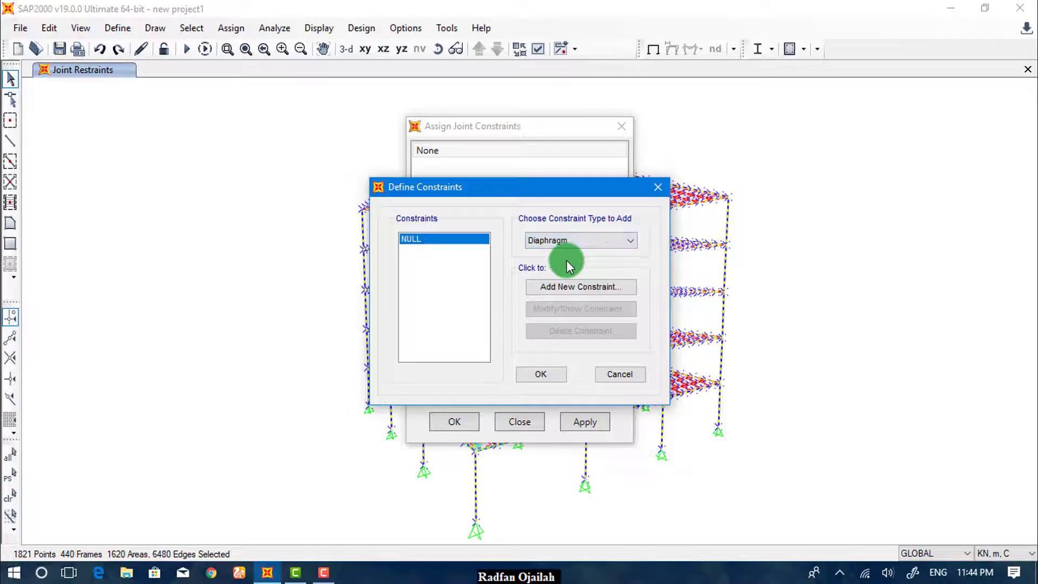
click(544, 286)
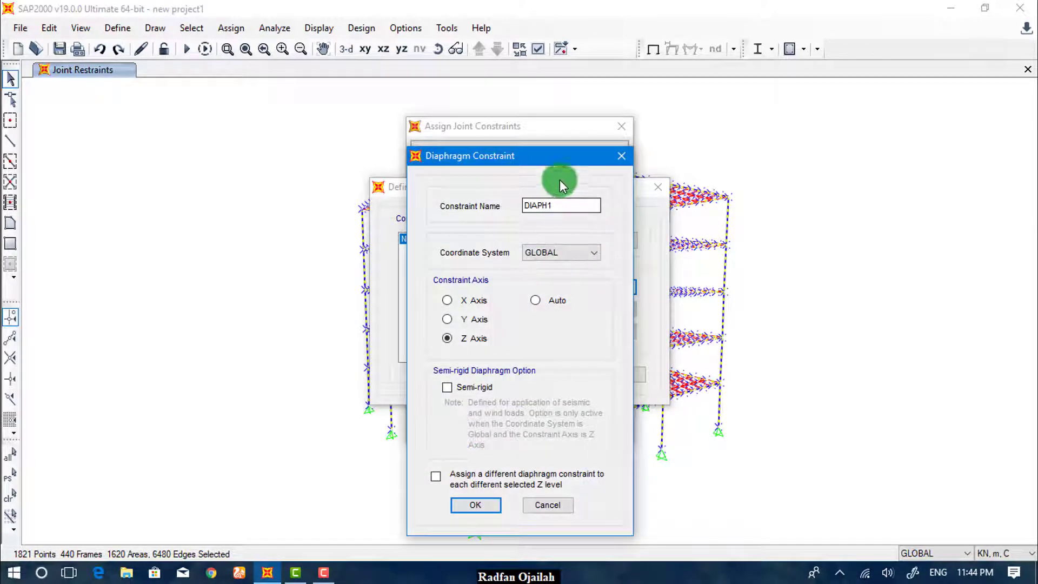
drag(560, 205, 445, 207)
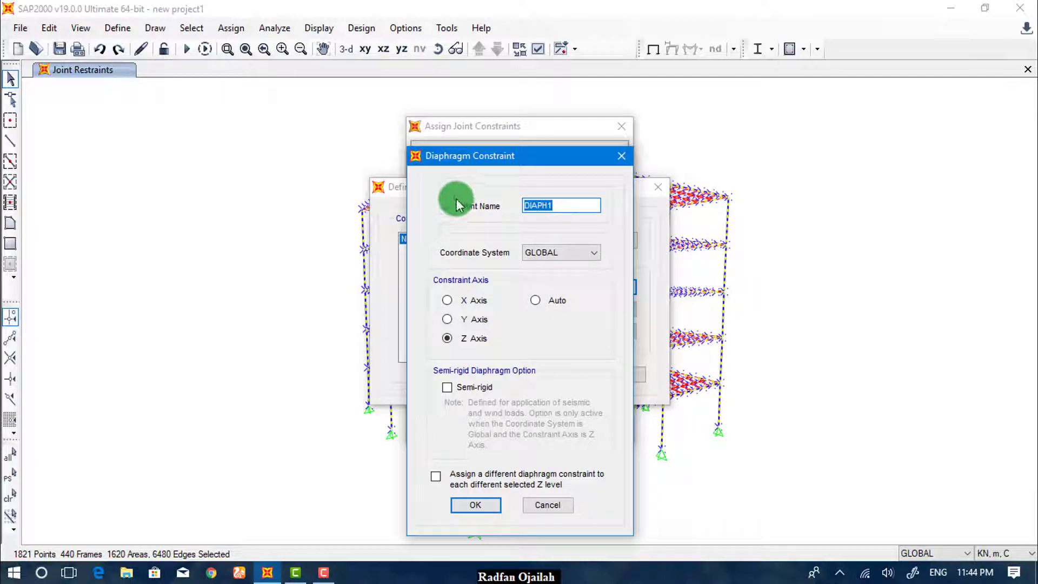
click(534, 207)
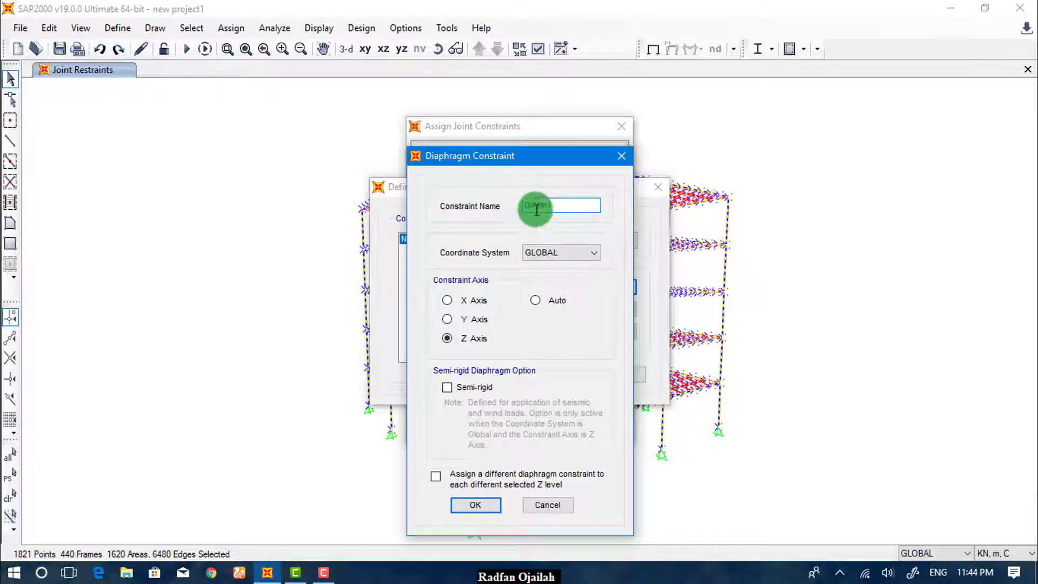
drag(458, 155, 465, 117)
click(441, 438)
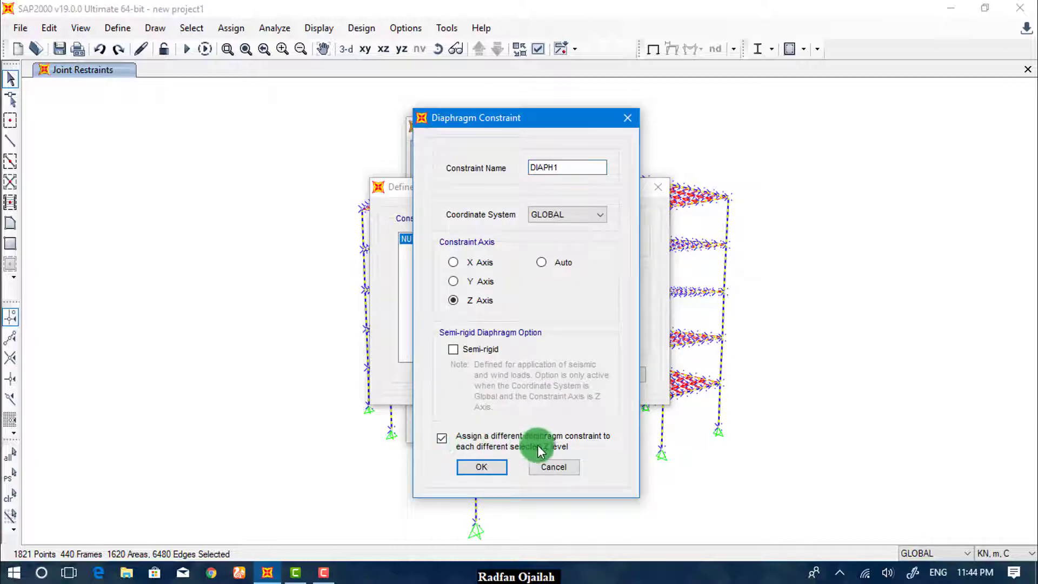
click(482, 466)
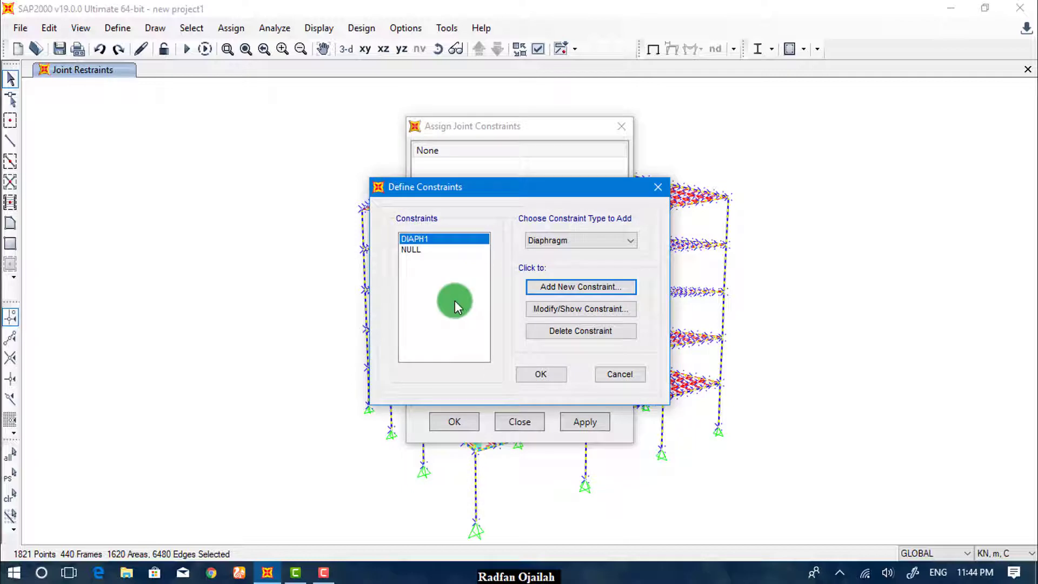
Step: Assign the DIAPH1 constraint to all selected joints, giving each storey its own diaphragm
click(533, 373)
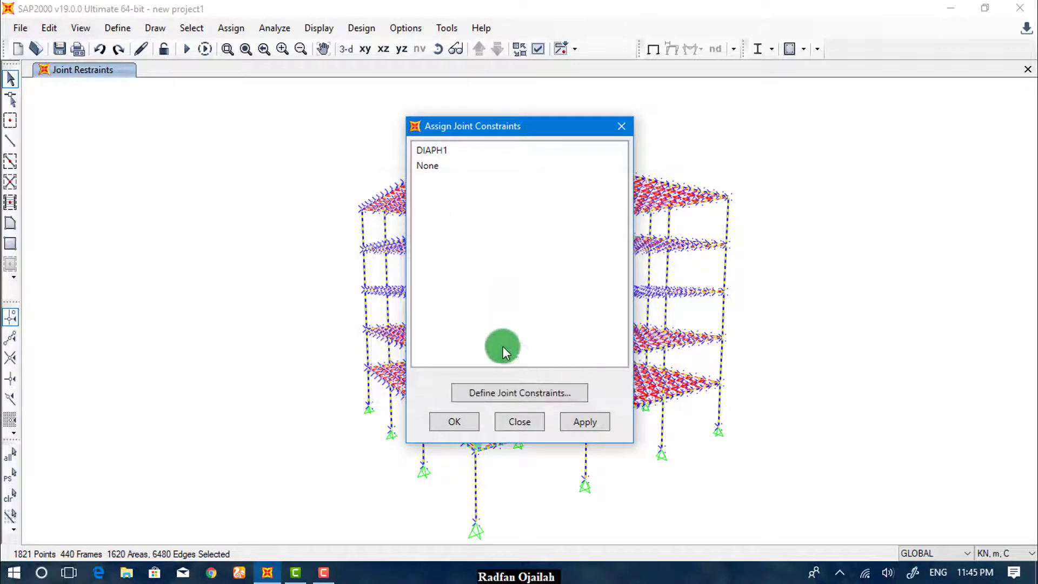
click(442, 147)
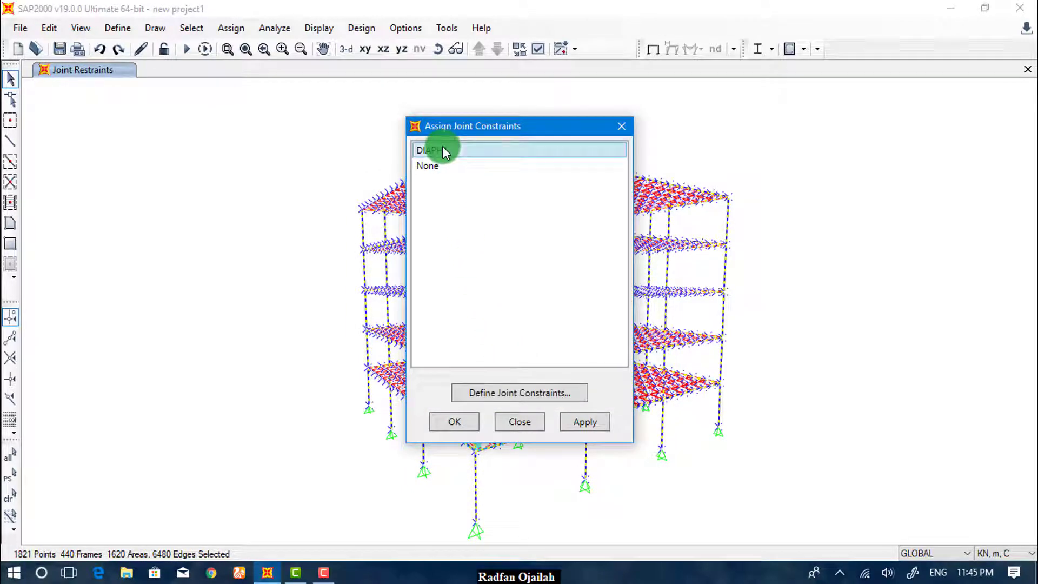
click(566, 423)
click(452, 417)
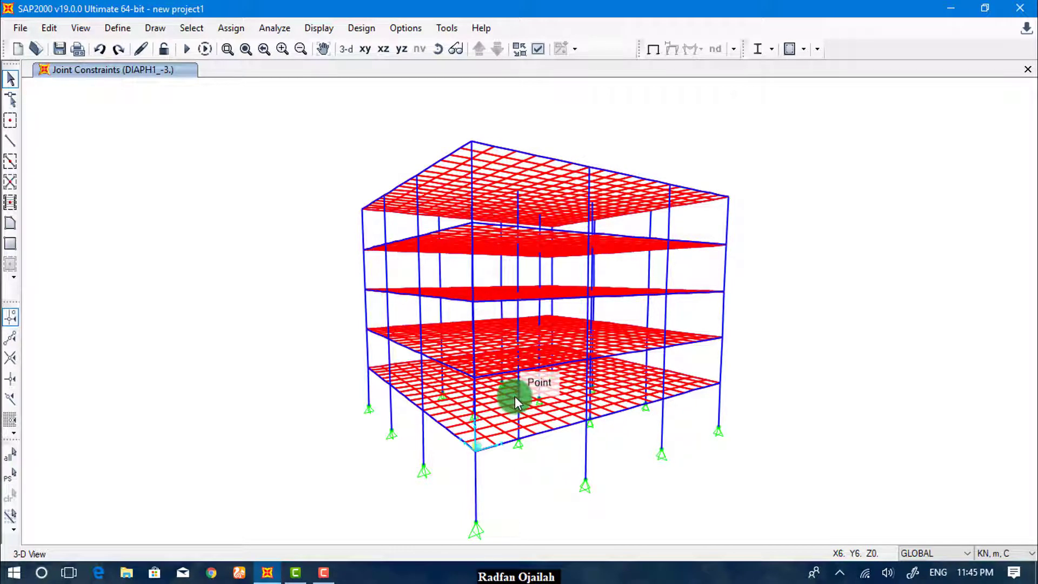
click(240, 35)
mouse_move(262, 45)
click(505, 86)
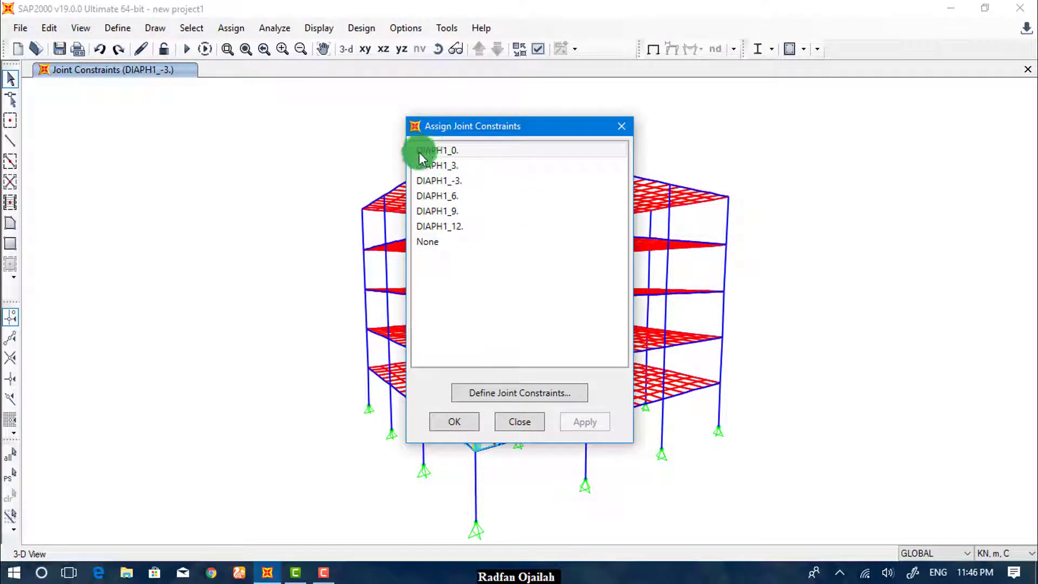
click(436, 241)
click(470, 423)
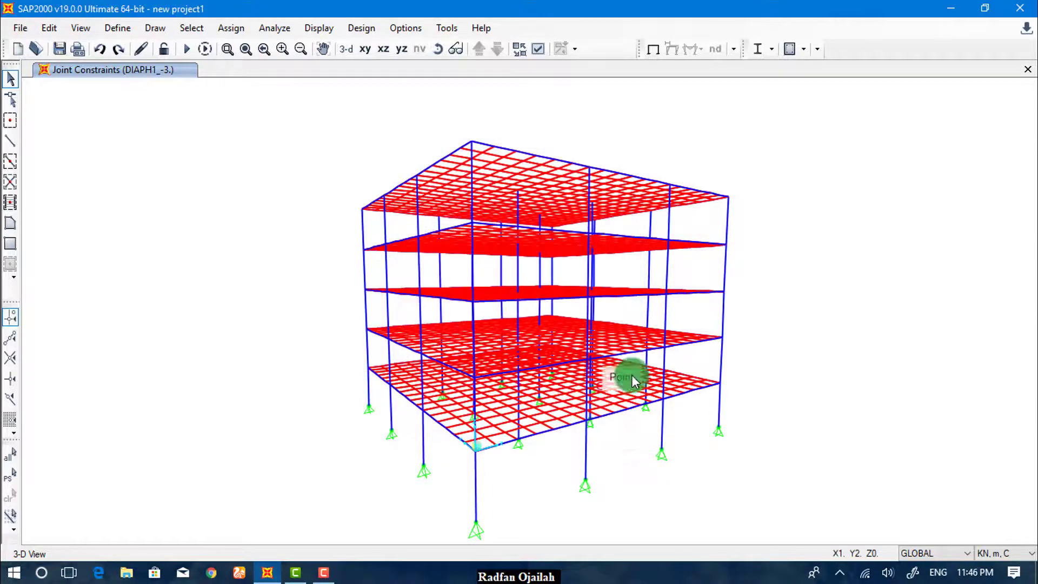